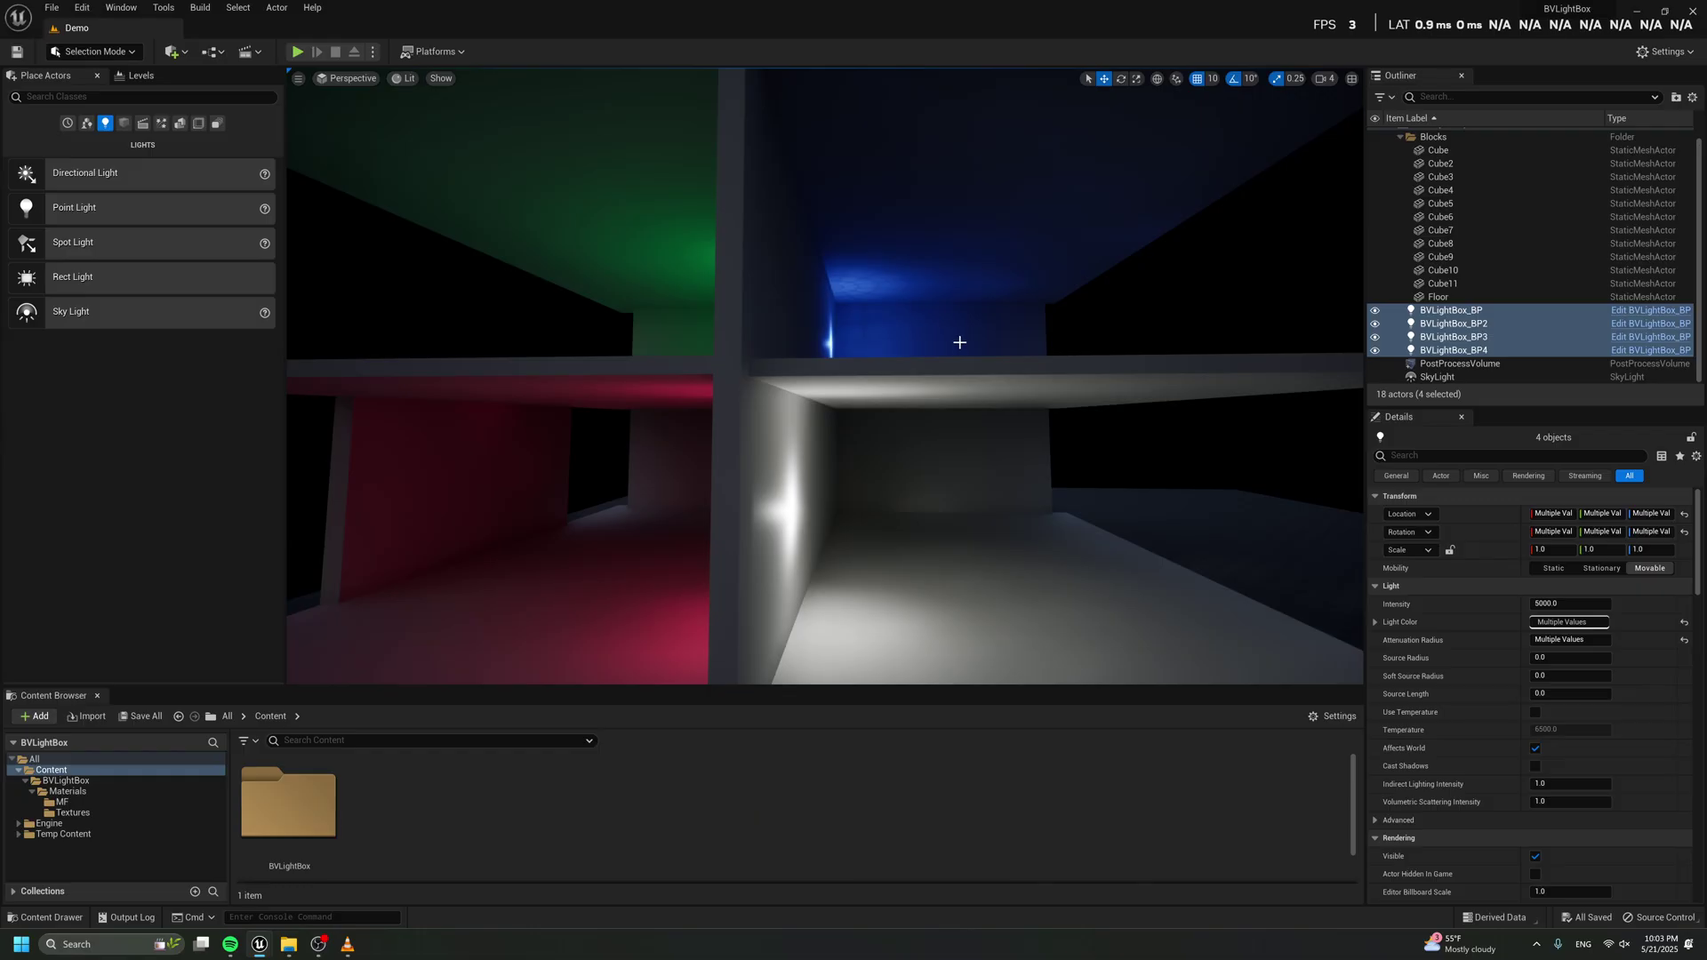
# - Hide the four existing BVLightBox_BP lights in the level
pyautogui.keyDown('alt'); pyautogui.moveTo(897, 452); pyautogui.dragTo(817, 486); pyautogui.keyUp('alt')
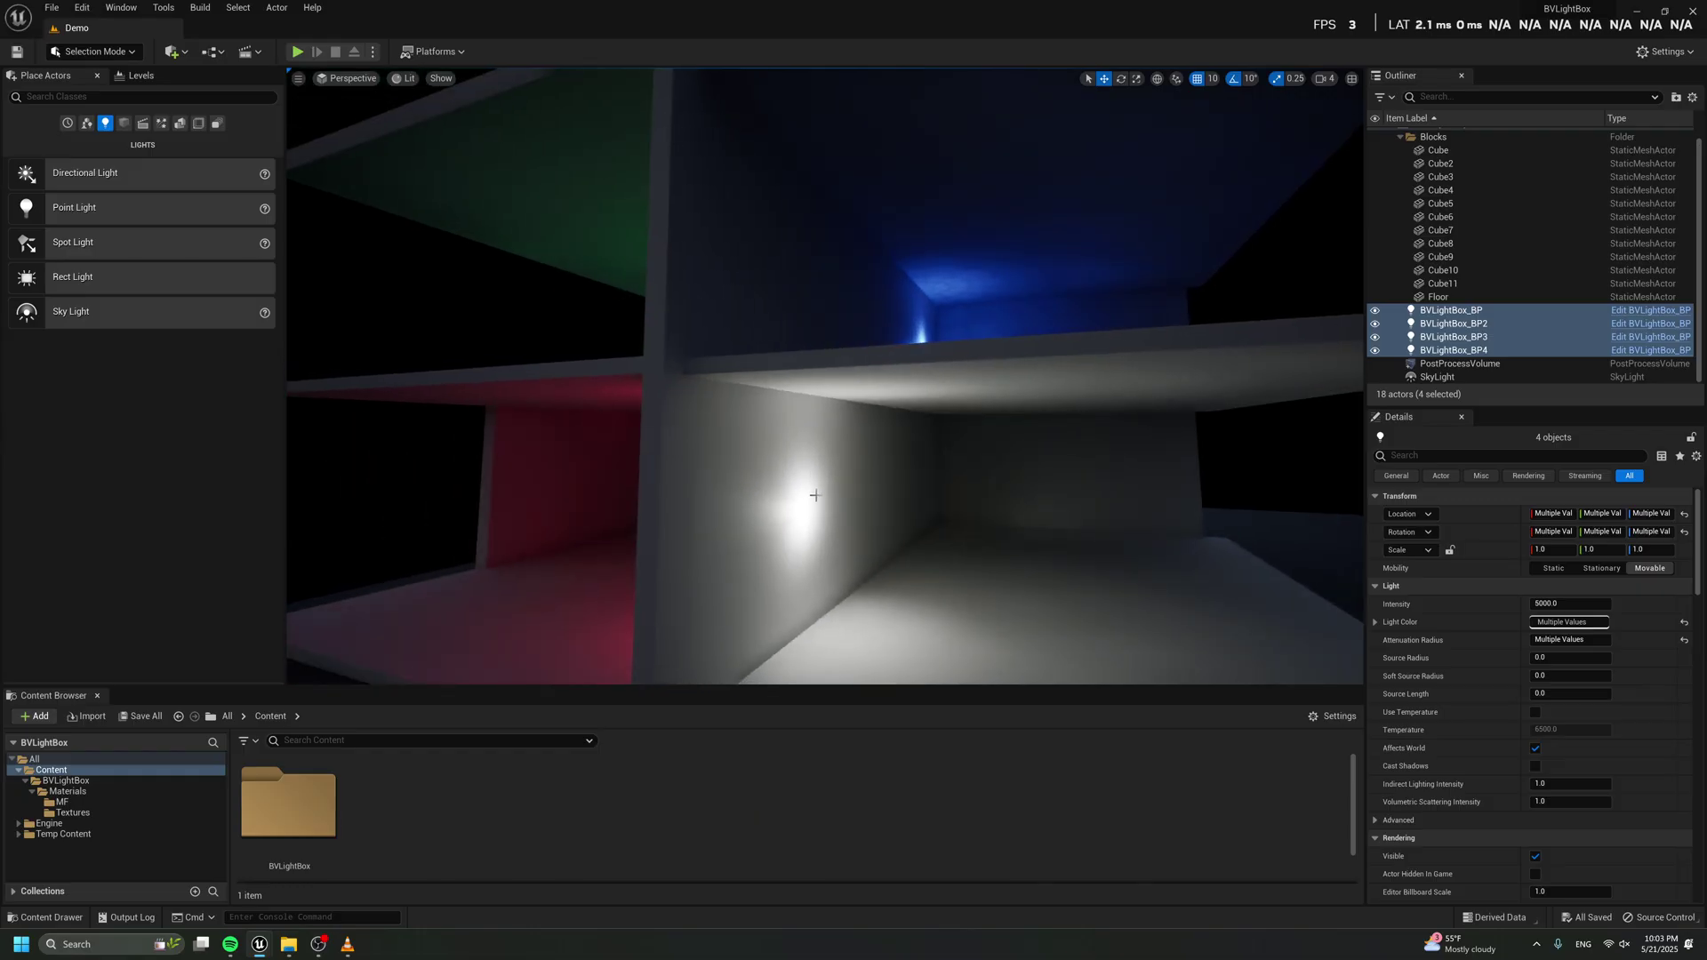
pyautogui.click(1445, 310)
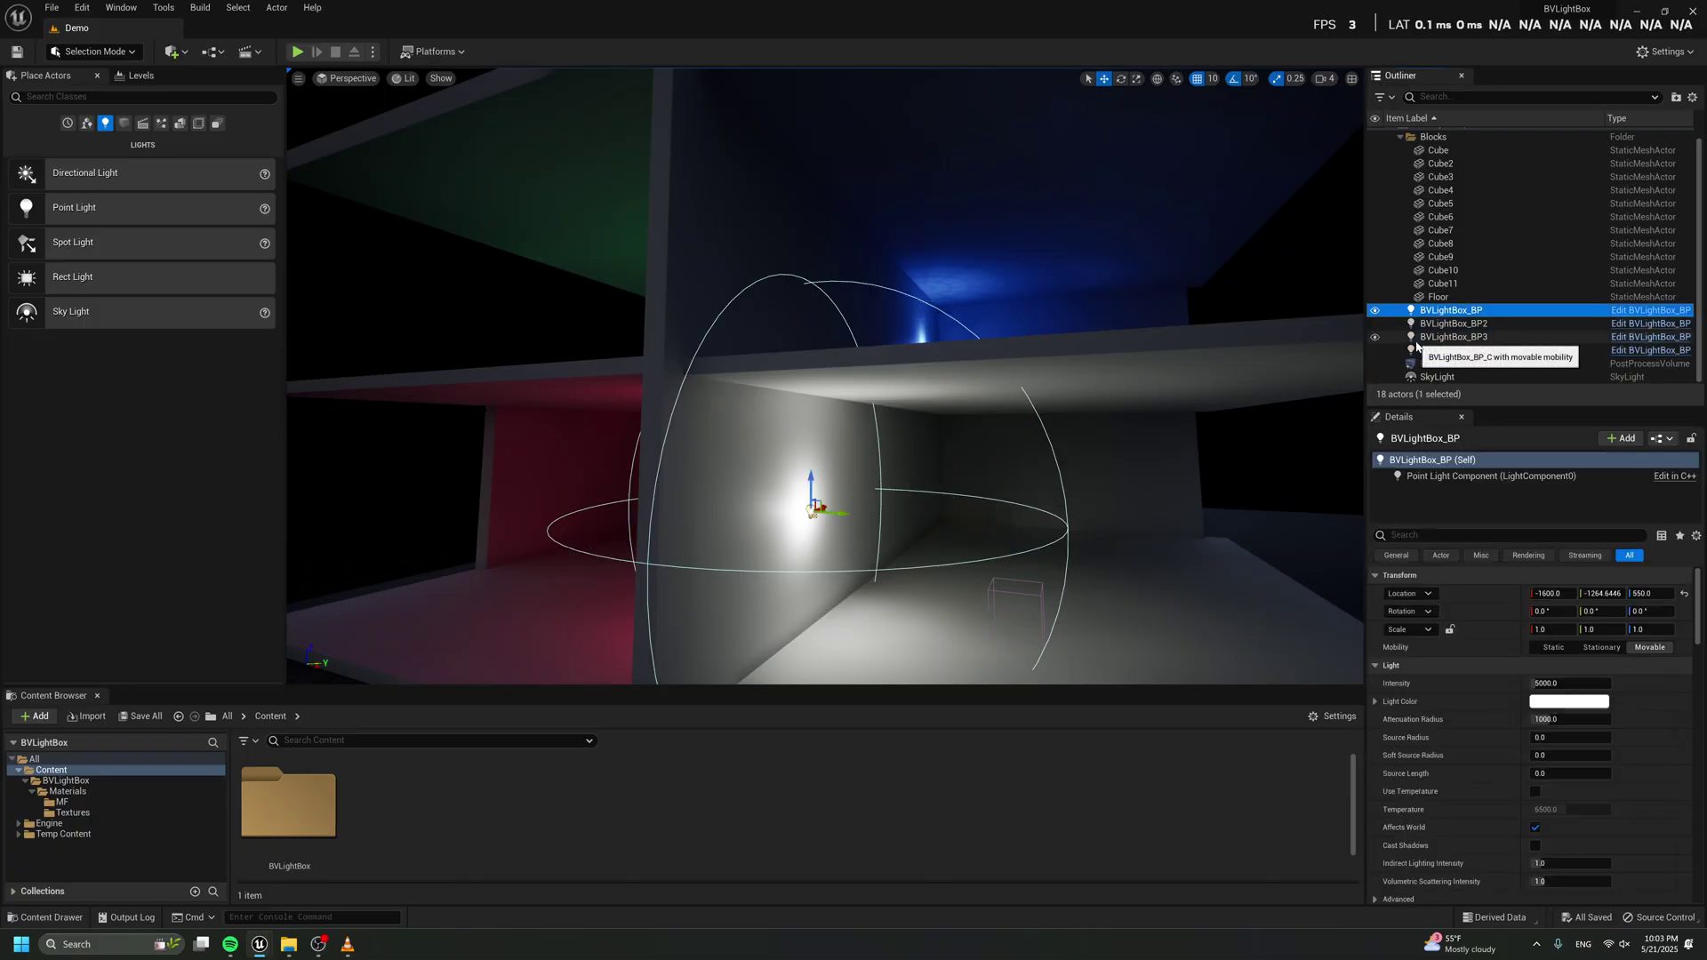
pyautogui.keyDown('alt'); pyautogui.moveTo(865, 451); pyautogui.dragTo(1147, 507); pyautogui.keyUp('alt')
pyautogui.keyDown('alt'); pyautogui.moveTo(754, 514); pyautogui.dragTo(979, 446); pyautogui.keyUp('alt')
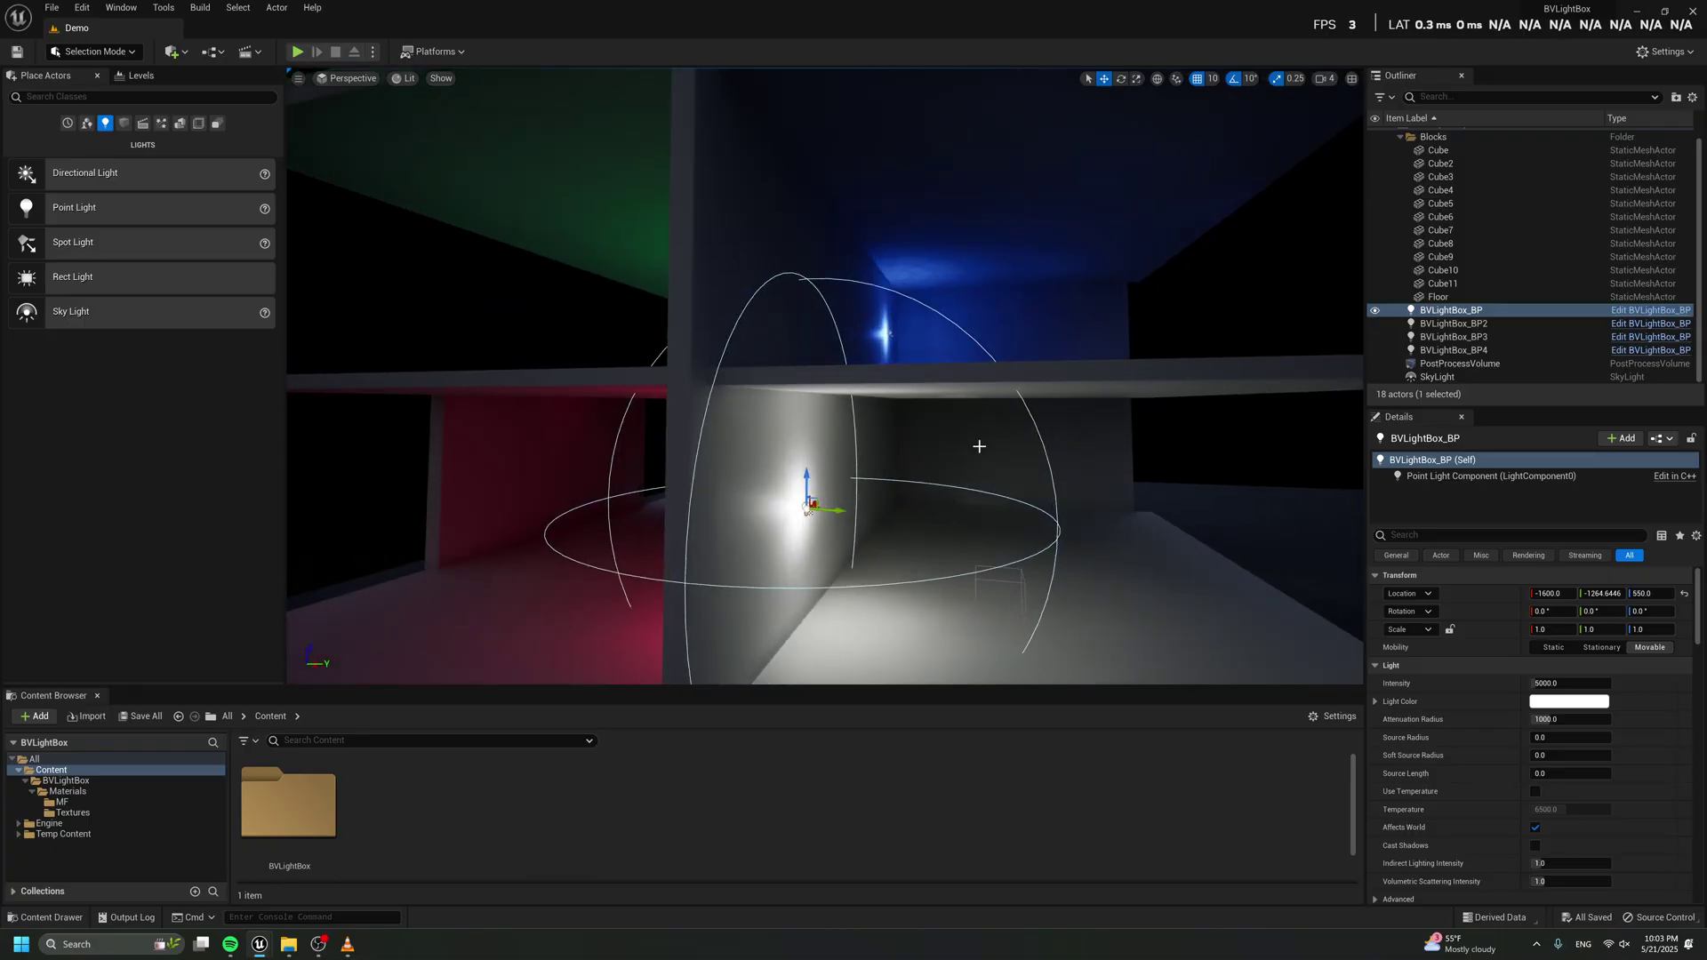
pyautogui.keyDown('alt'); pyautogui.moveTo(859, 494); pyautogui.dragTo(973, 494); pyautogui.keyUp('alt')
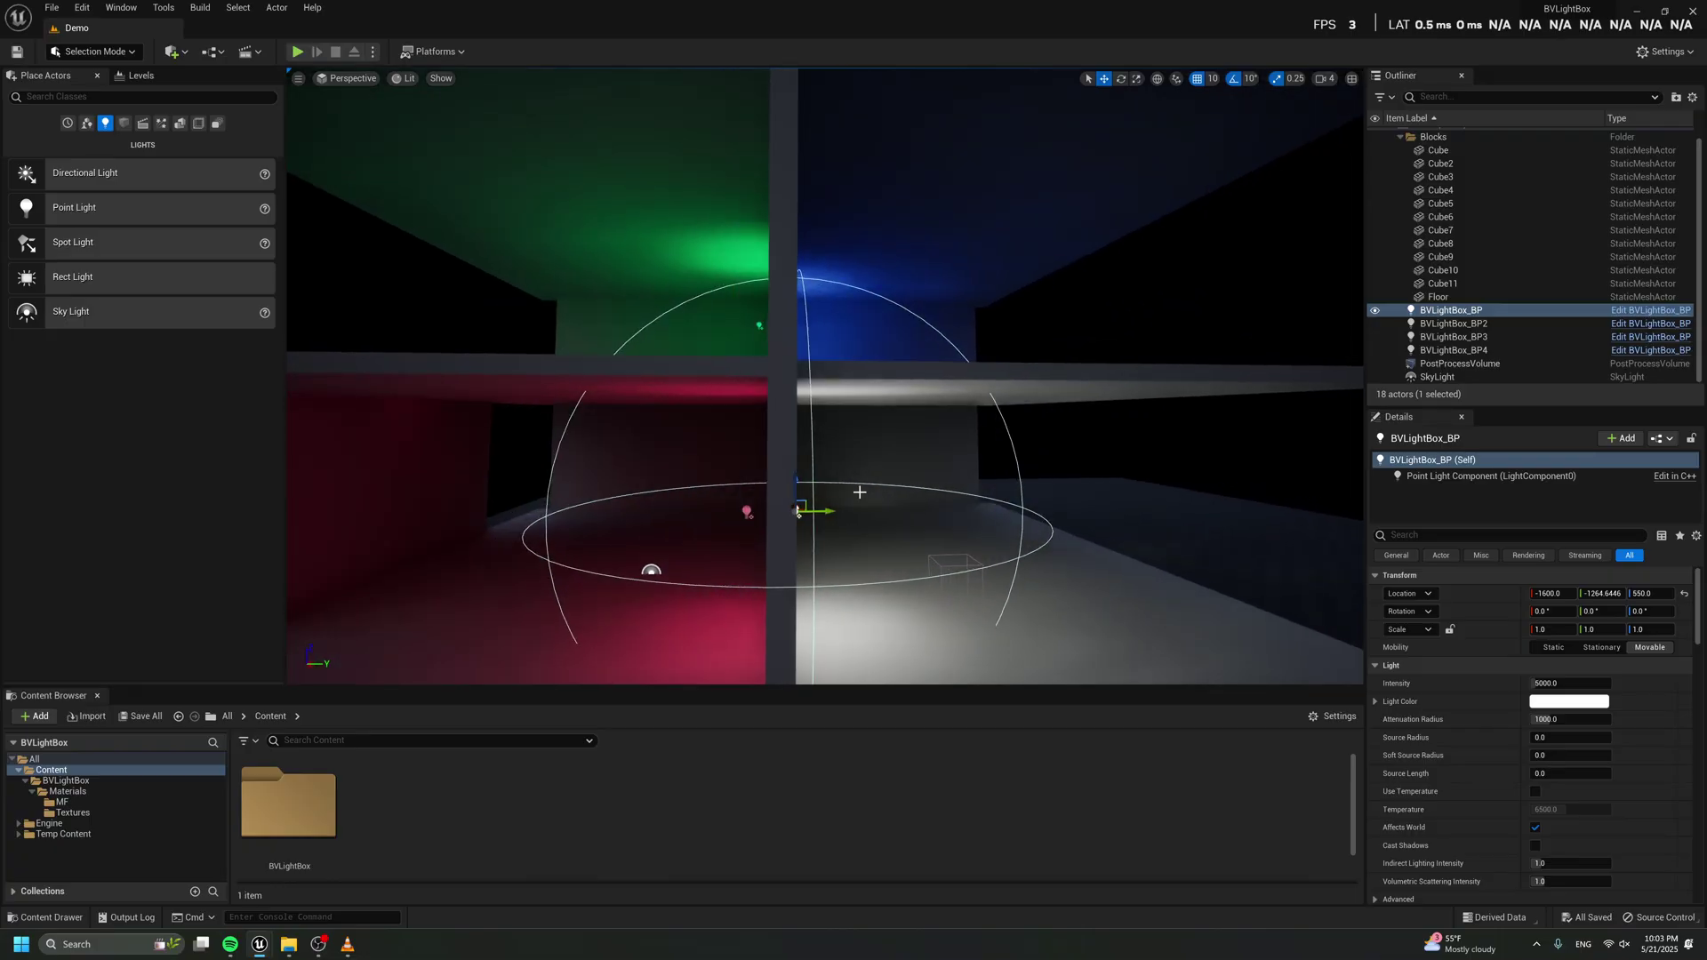
pyautogui.keyDown('shift'); pyautogui.click(1433, 351); pyautogui.keyUp('shift')
pyautogui.click(1375, 311)
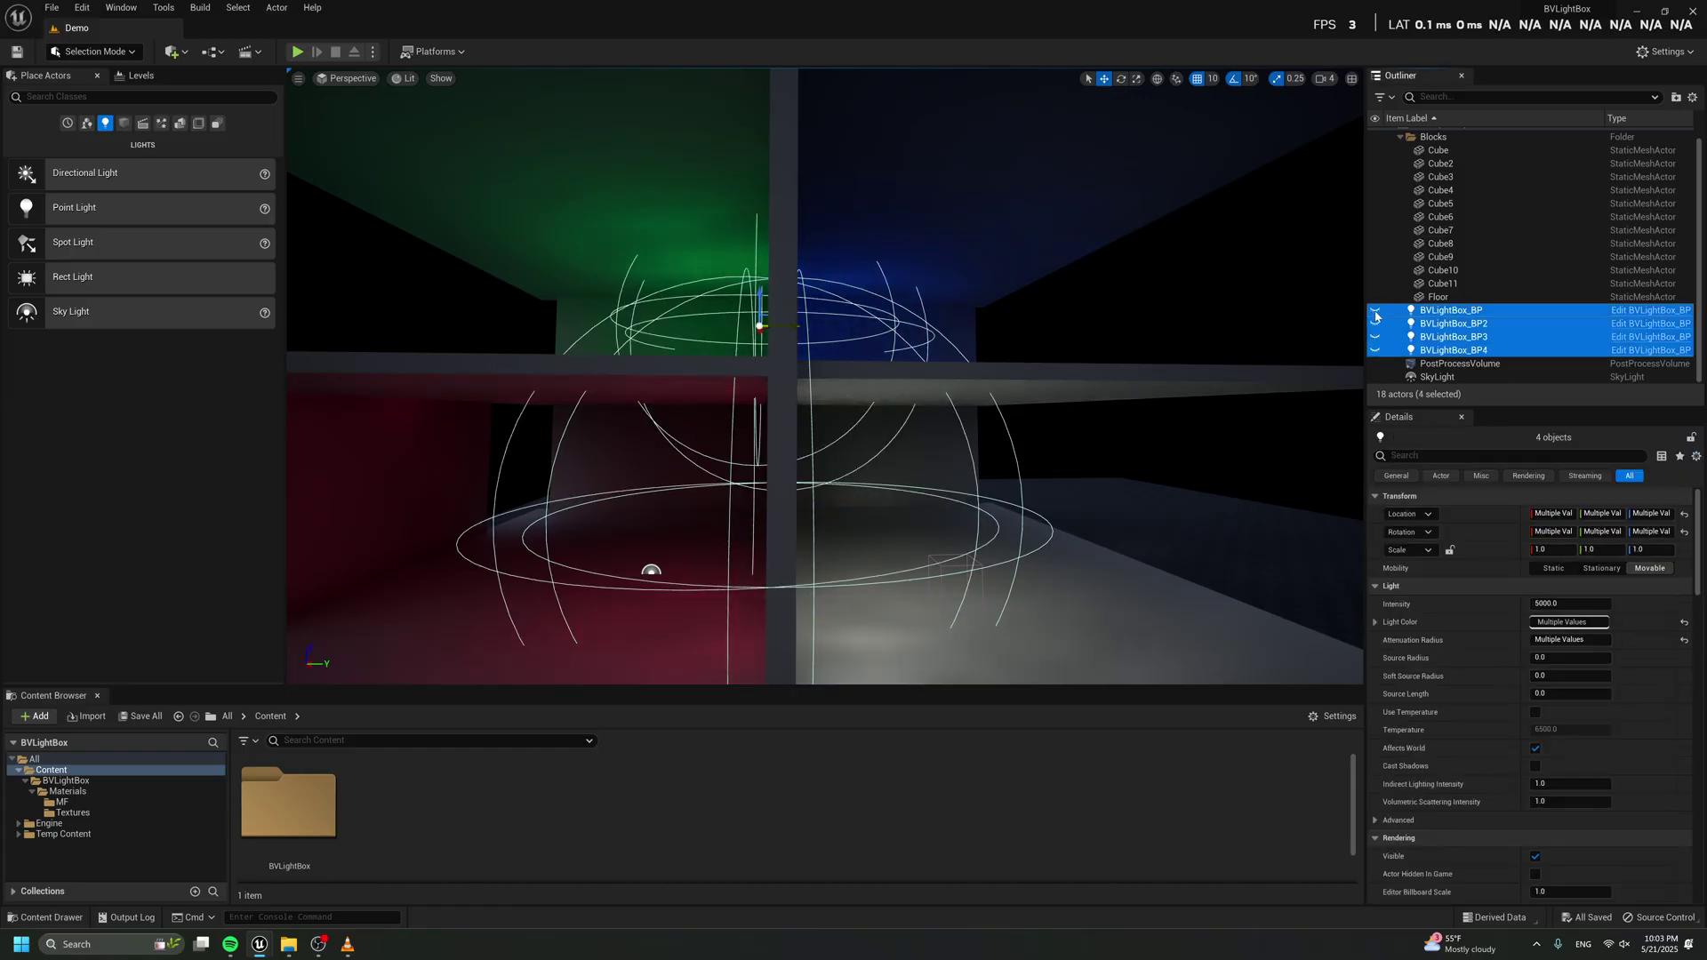
# - Place a Point Light beside the dividing wall in the lower room, at about X -1370, Y -1240, Z 700
pyautogui.moveTo(69, 197); pyautogui.dragTo(839, 488)
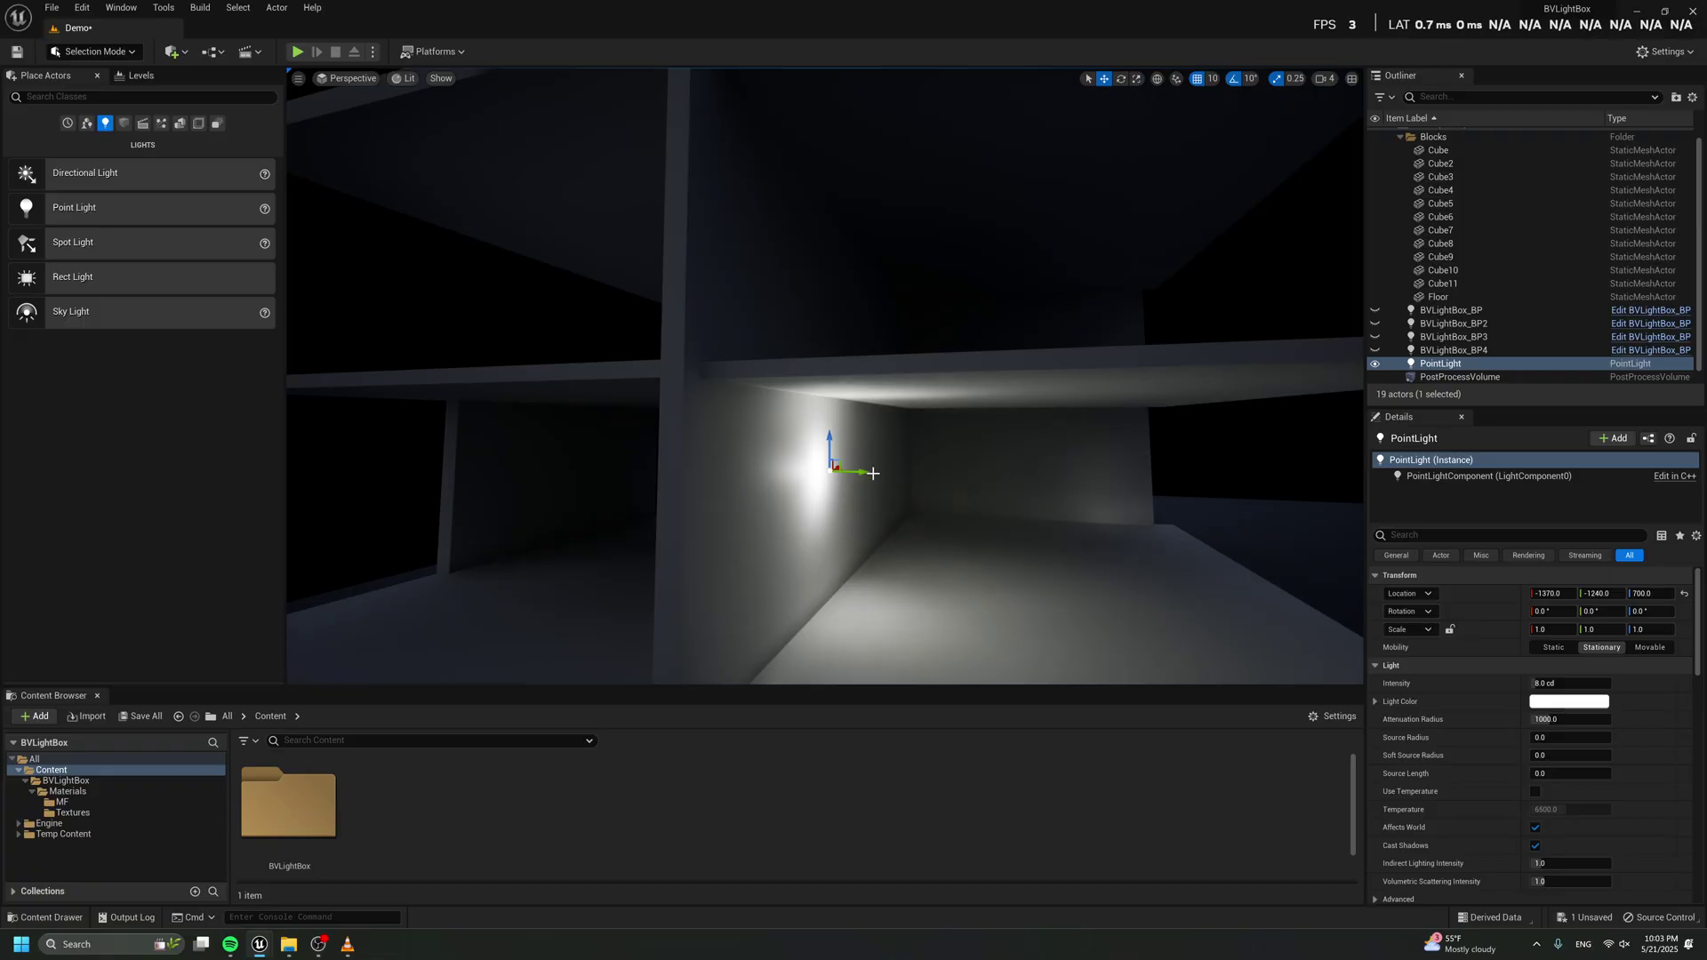
pyautogui.keyDown('alt'); pyautogui.moveTo(876, 470); pyautogui.dragTo(827, 475); pyautogui.keyUp('alt')
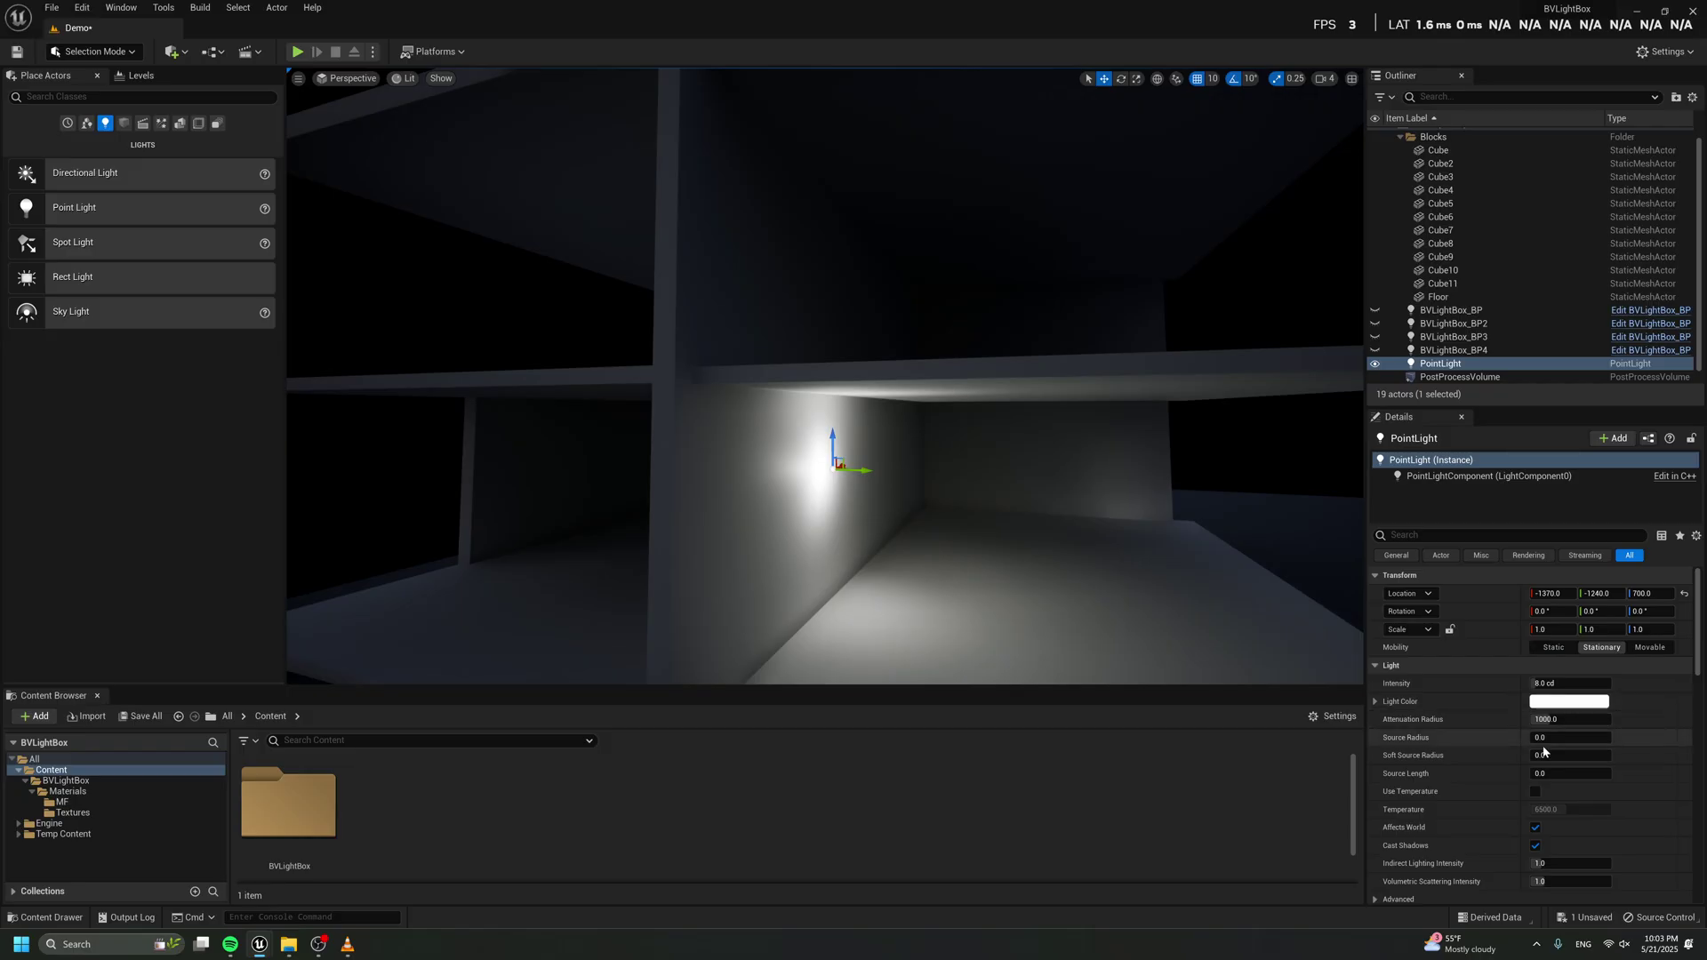
pyautogui.scroll(-1, 1512, 756)
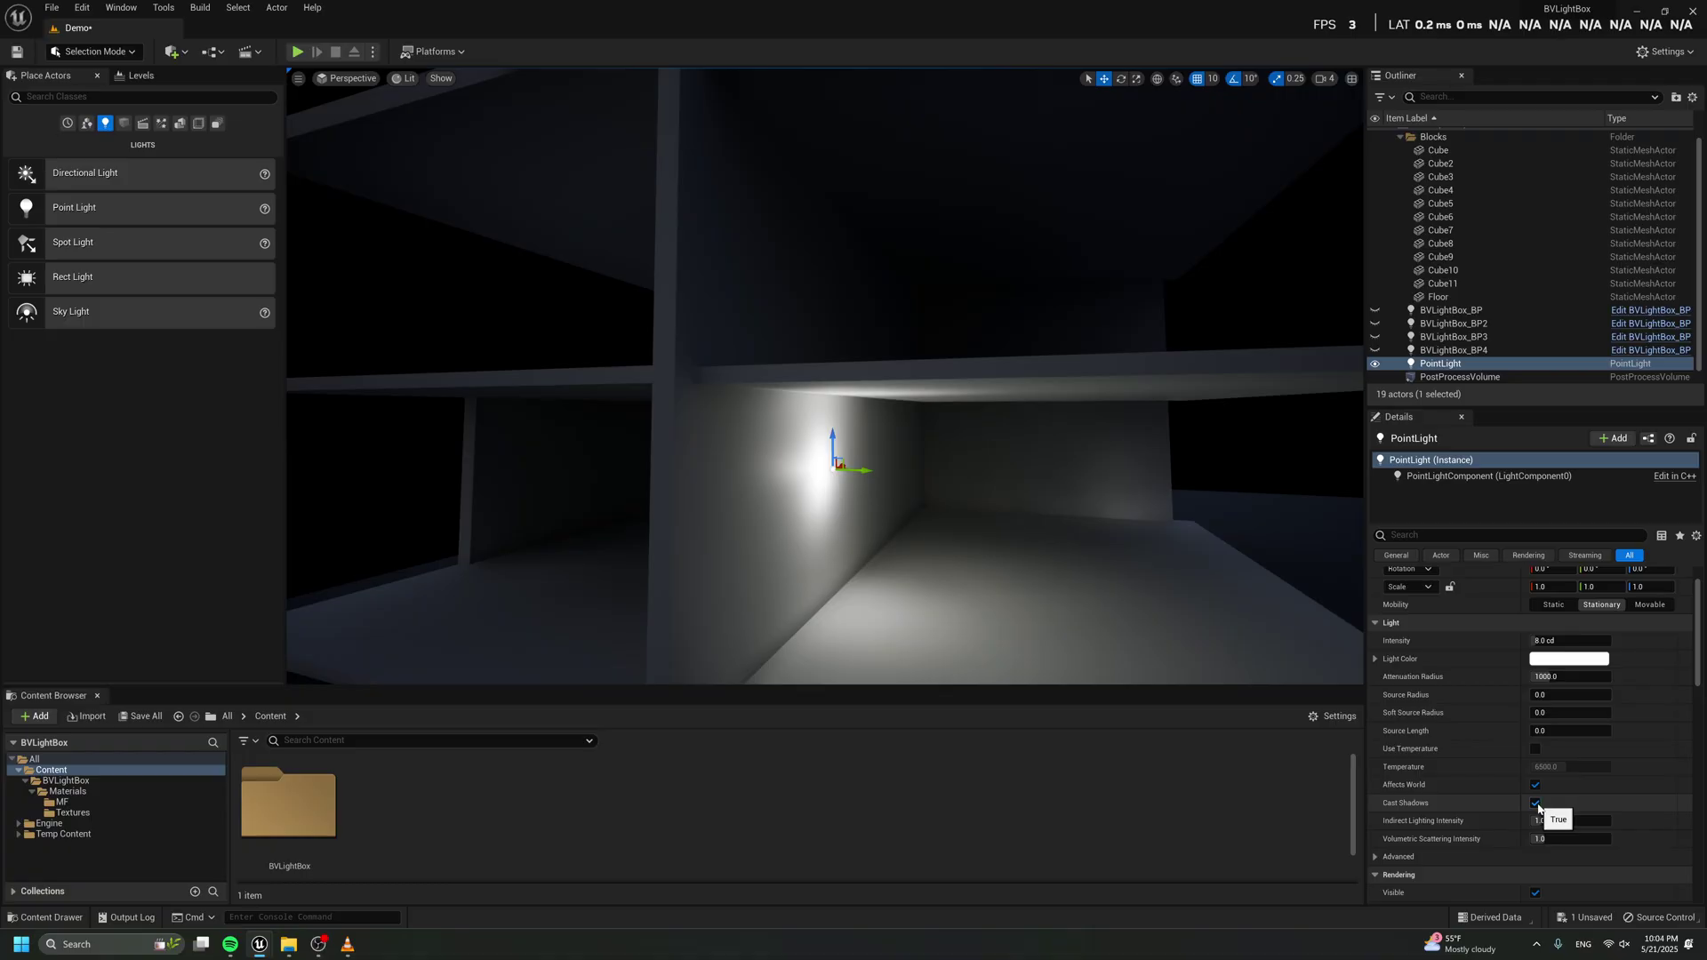
pyautogui.moveTo(990, 522); pyautogui.dragTo(984, 505, button='middle')
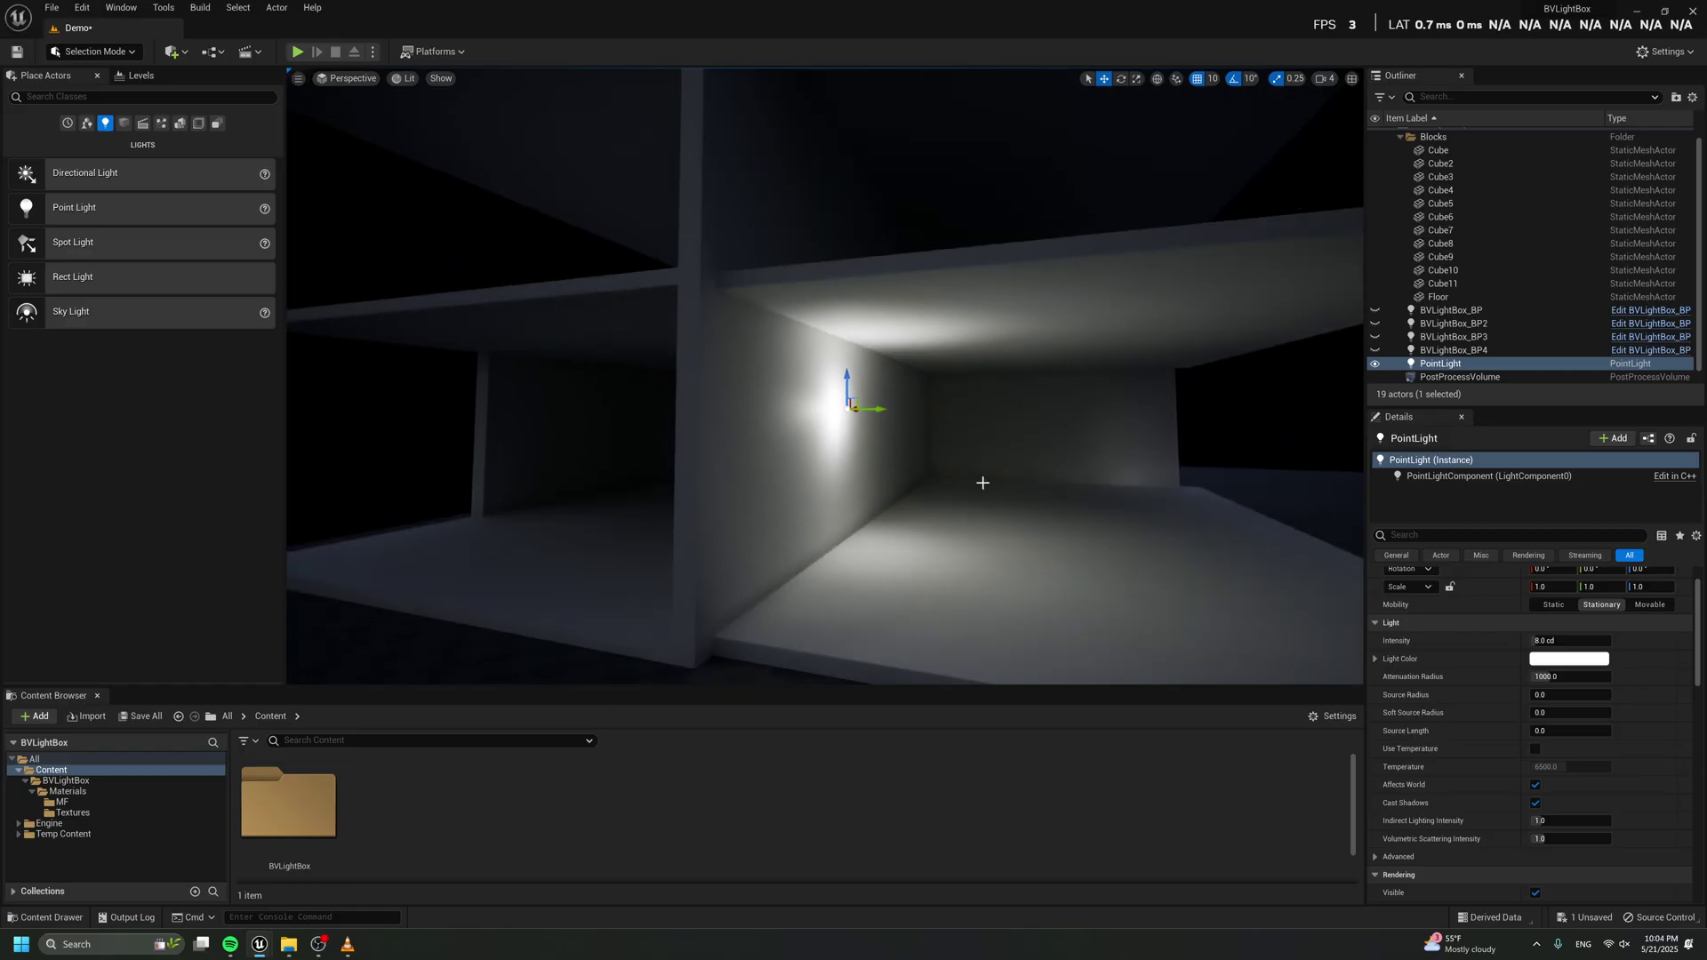
# - Try a Spot Light with an 80° outer cone angle beside the wall with the point light hidden, and delete it
pyautogui.click(1375, 363)
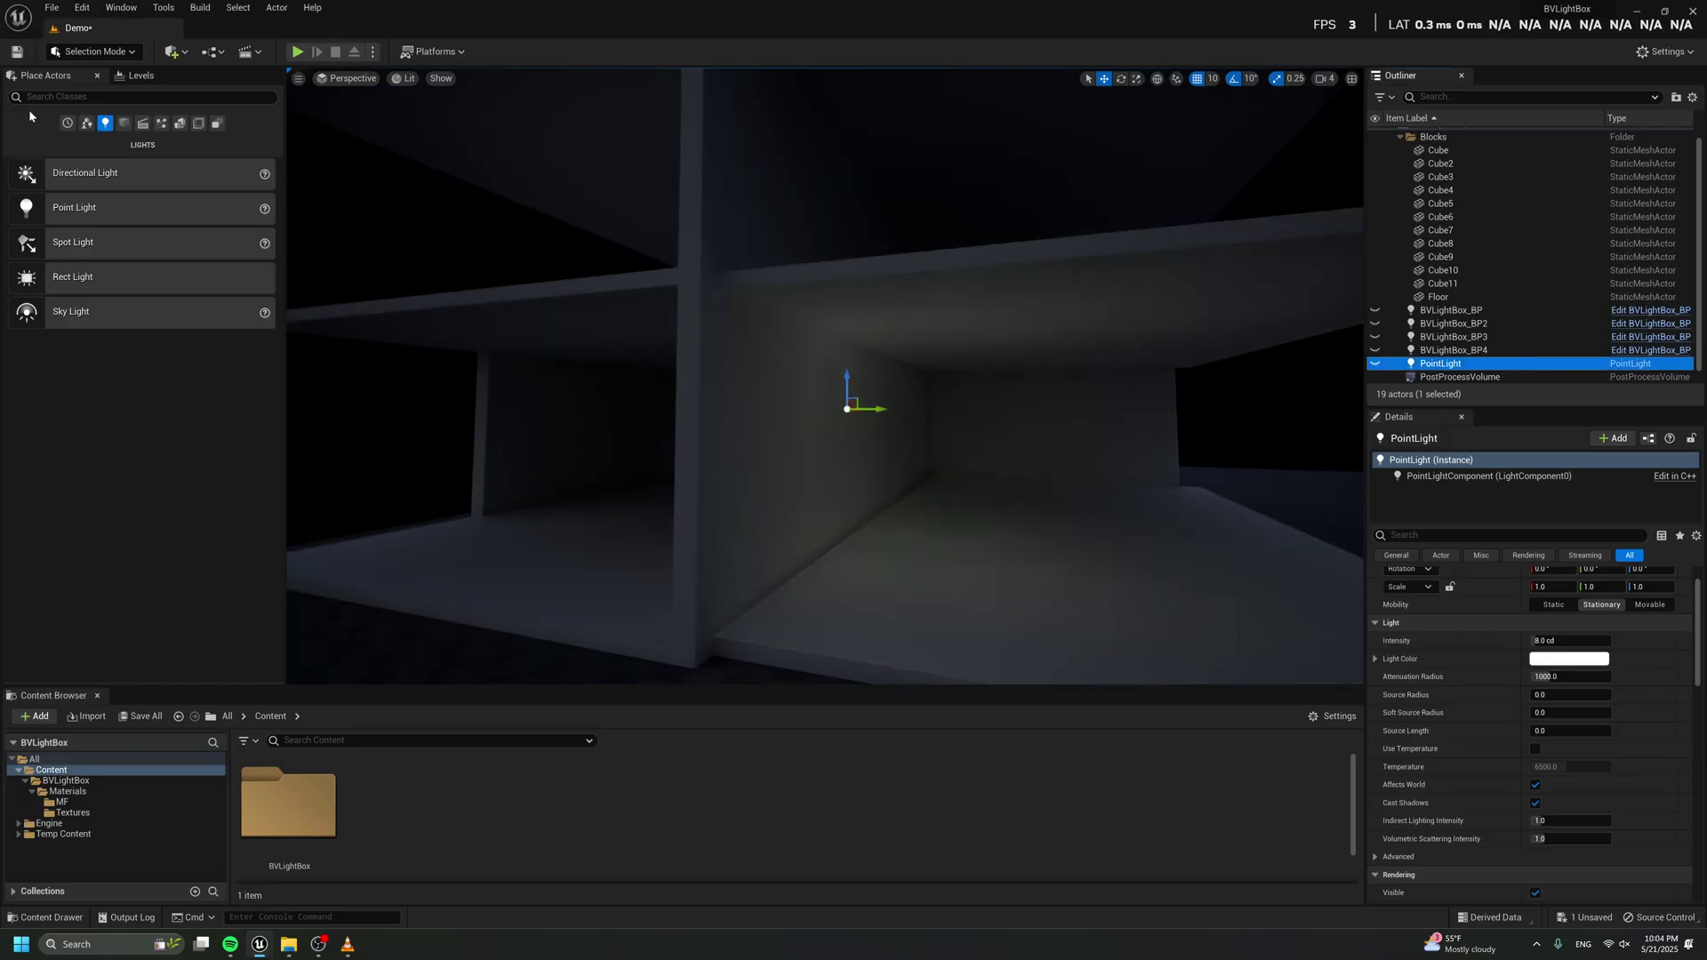
pyautogui.moveTo(56, 212); pyautogui.dragTo(860, 375)
pyautogui.press('e')
pyautogui.press('space')
pyautogui.press('space')
pyautogui.press('space')
pyautogui.moveTo(1555, 705); pyautogui.dragTo(1631, 705)
pyautogui.moveTo(893, 435); pyautogui.dragTo(893, 402)
pyautogui.hotkey('ctrl', 'z')
pyautogui.press('w')
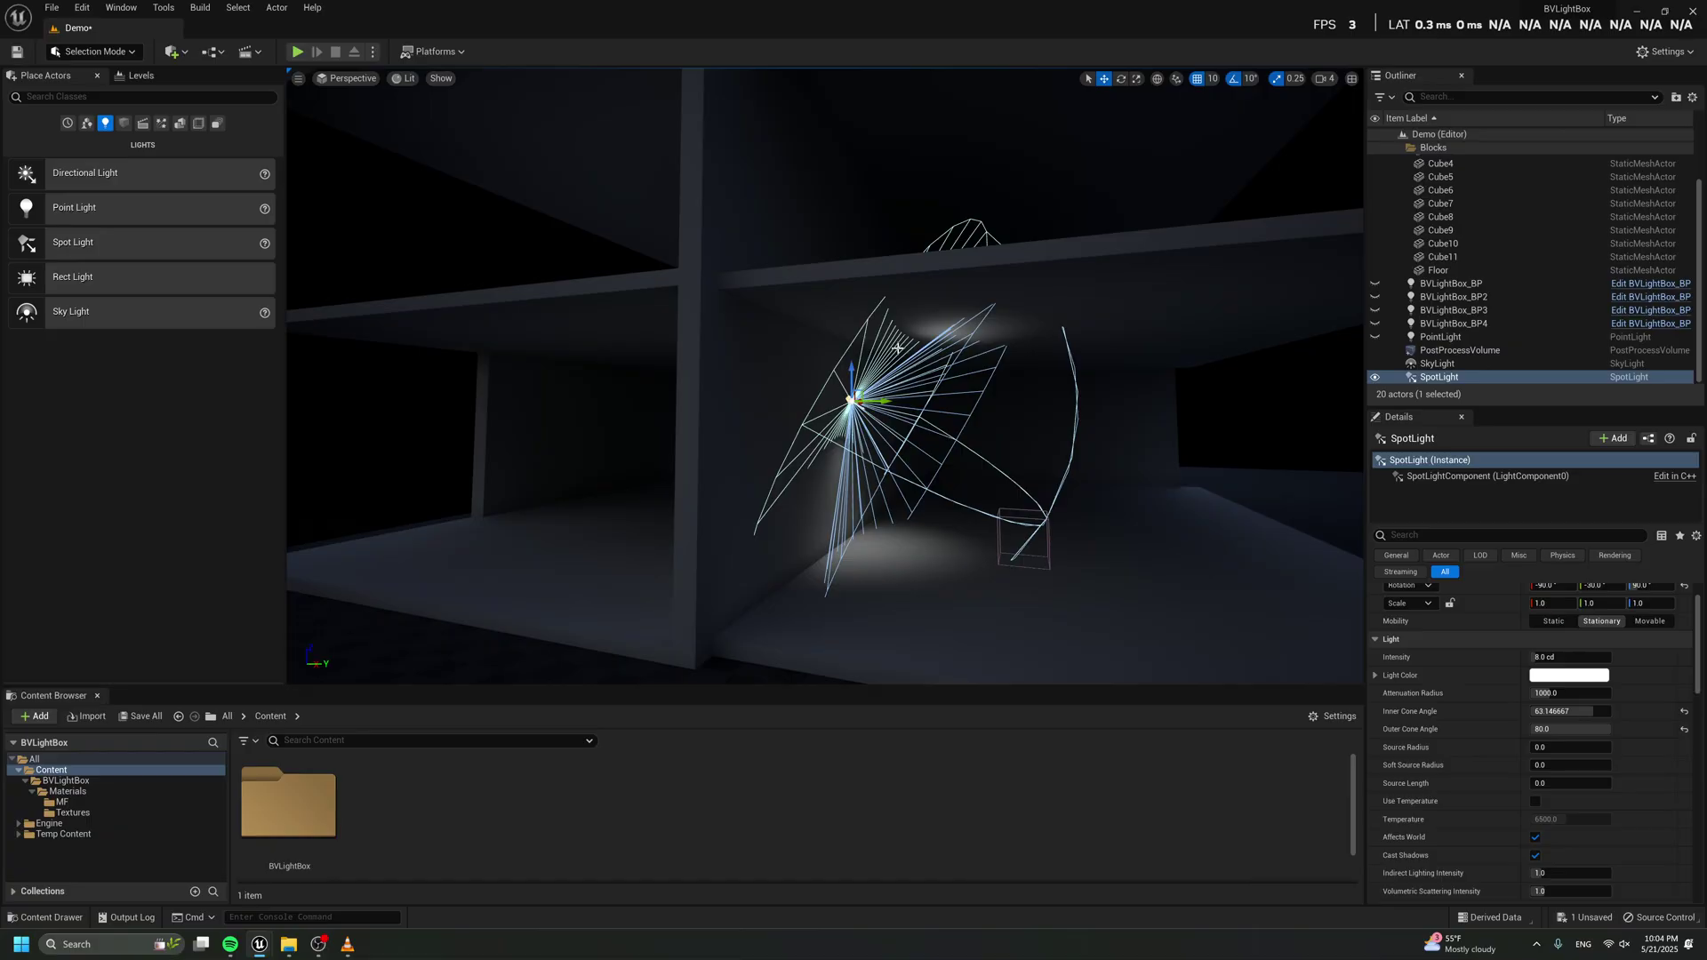
pyautogui.press('Delete')
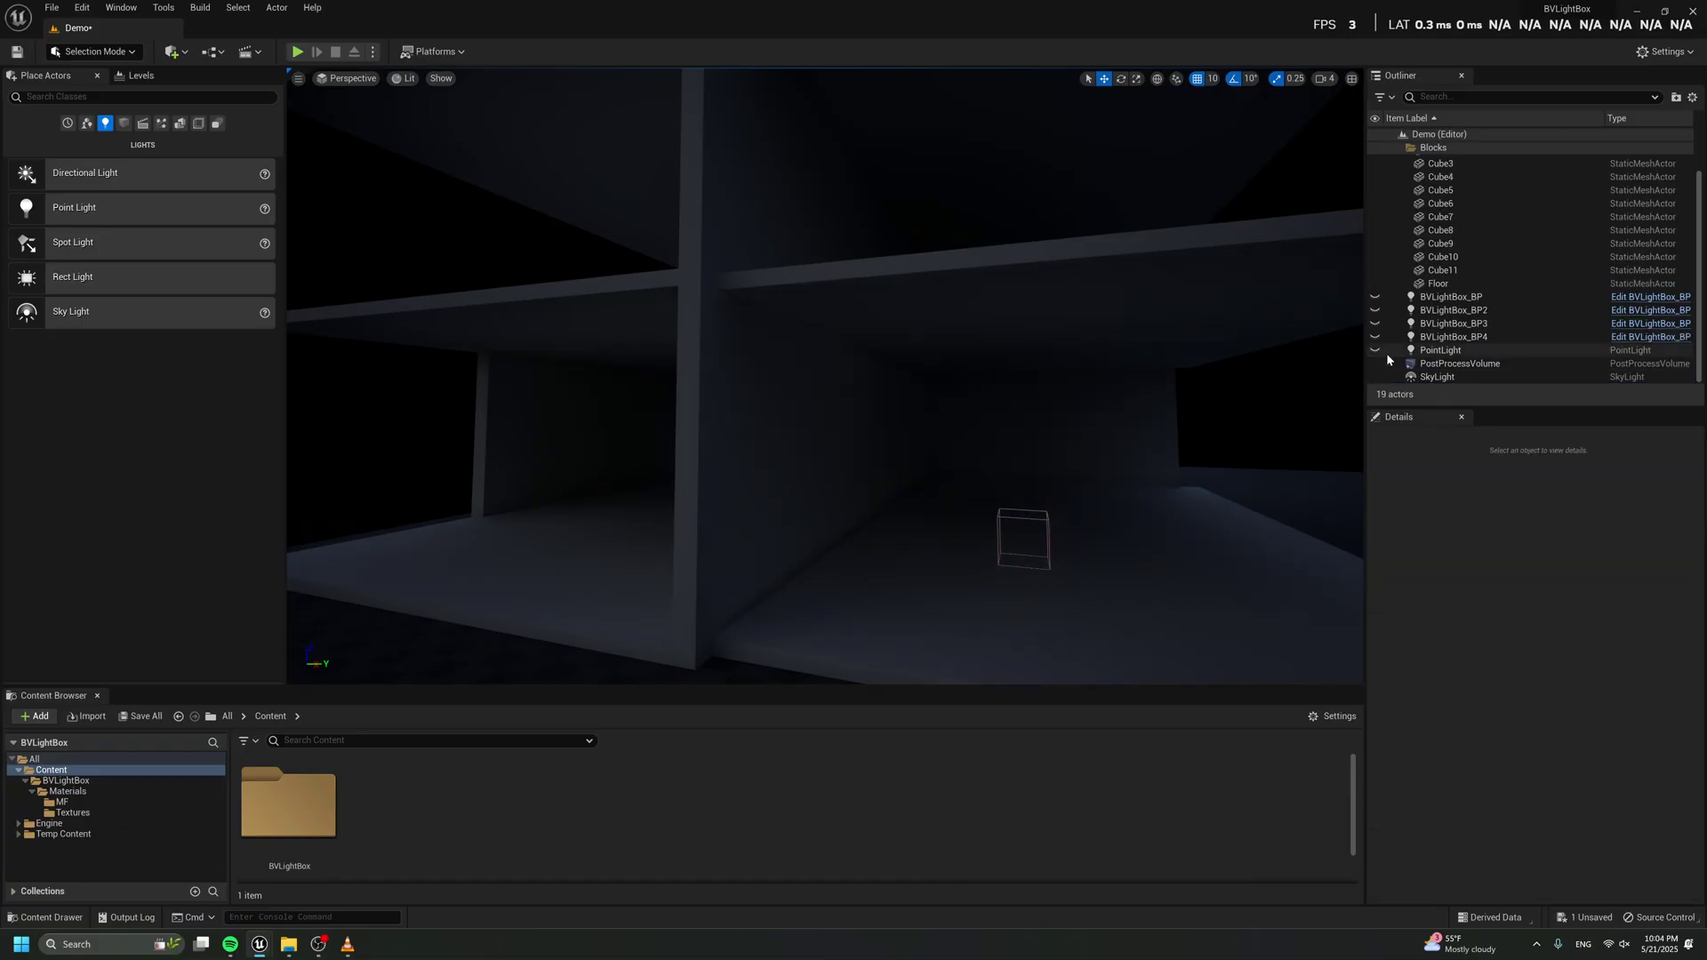
# - Unhide the point light and turn off its Cast Shadows option
pyautogui.click(1375, 350)
pyautogui.click(1431, 350)
pyautogui.moveTo(1010, 424); pyautogui.dragTo(1164, 424, button='right')
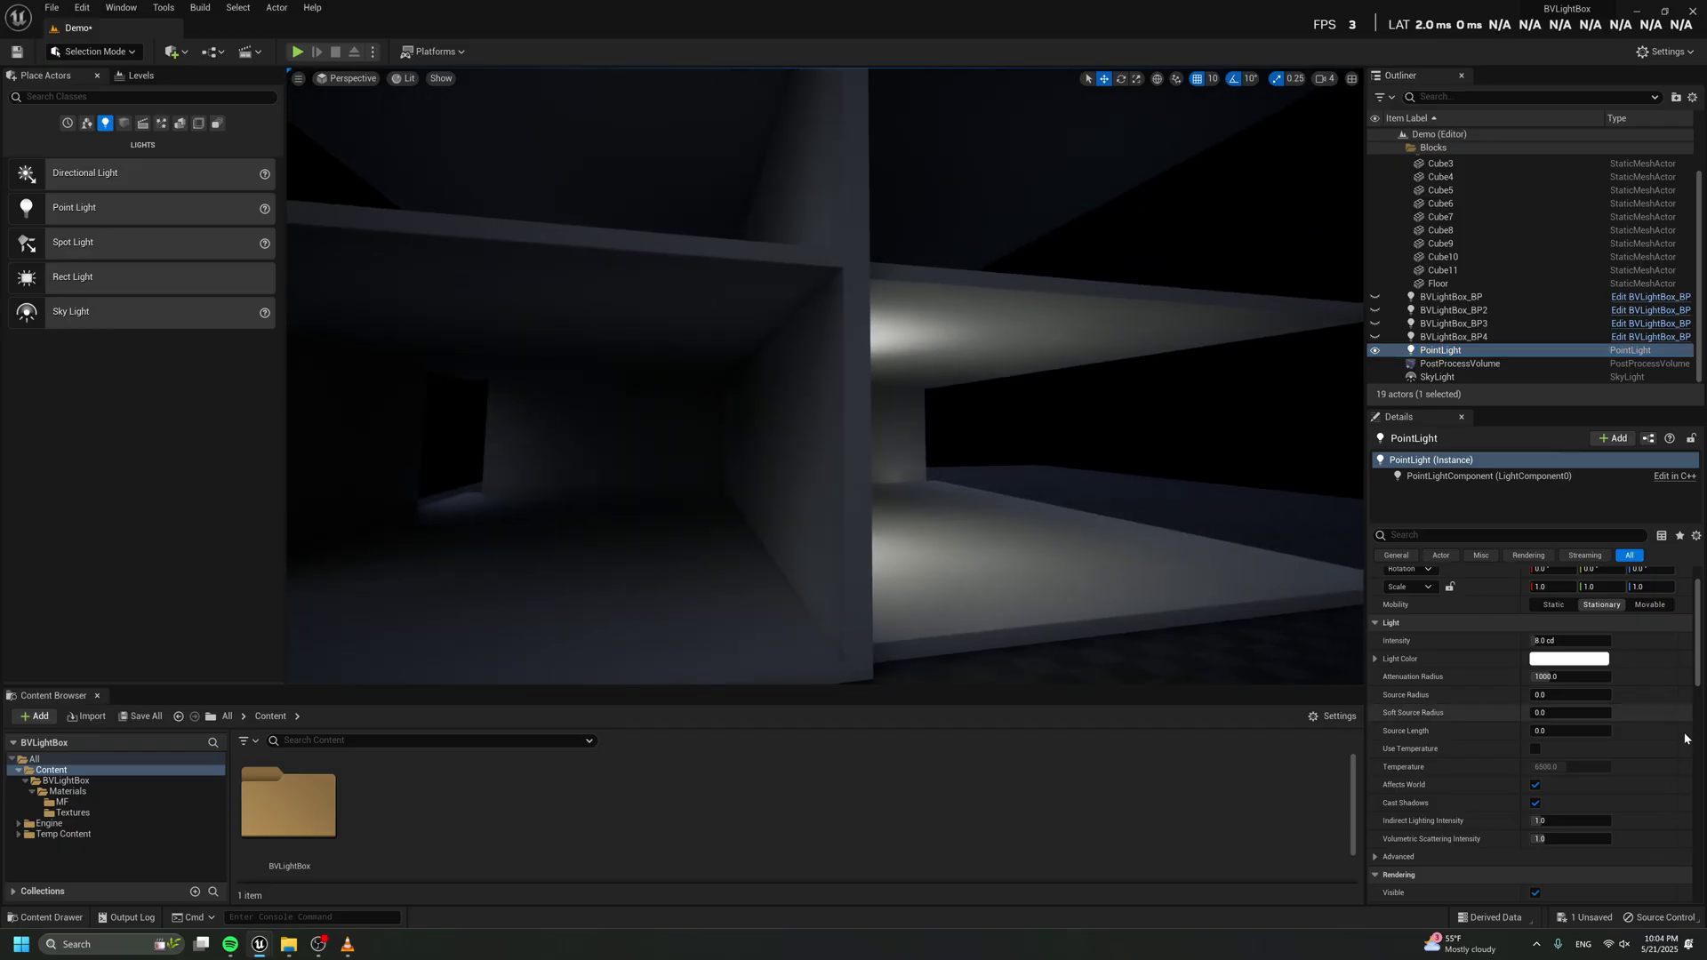
pyautogui.click(1535, 803)
pyautogui.moveTo(737, 317)
pyautogui.mouseDown(button='right')
pyautogui.moveTo(773, 312)
pyautogui.moveTo(738, 317)
pyautogui.moveTo(756, 327)
pyautogui.mouseUp(button='right')
pyautogui.press('g')
pyautogui.moveTo(971, 355); pyautogui.dragTo(920, 360, button='right')
pyautogui.keyDown('alt'); pyautogui.moveTo(847, 331); pyautogui.dragTo(796, 265); pyautogui.keyUp('alt')
# - Try moving the point light relative to the dividing wall and undo each move
pyautogui.moveTo(929, 397)
pyautogui.mouseDown()
pyautogui.moveTo(1109, 381)
pyautogui.moveTo(980, 377)
pyautogui.moveTo(1170, 370)
pyautogui.moveTo(916, 400)
pyautogui.mouseUp()
pyautogui.hotkey('ctrl', 'z')
pyautogui.moveTo(934, 399); pyautogui.dragTo(922, 399, button='right')
pyautogui.moveTo(967, 396); pyautogui.dragTo(975, 391)
pyautogui.hotkey('ctrl', 'z')
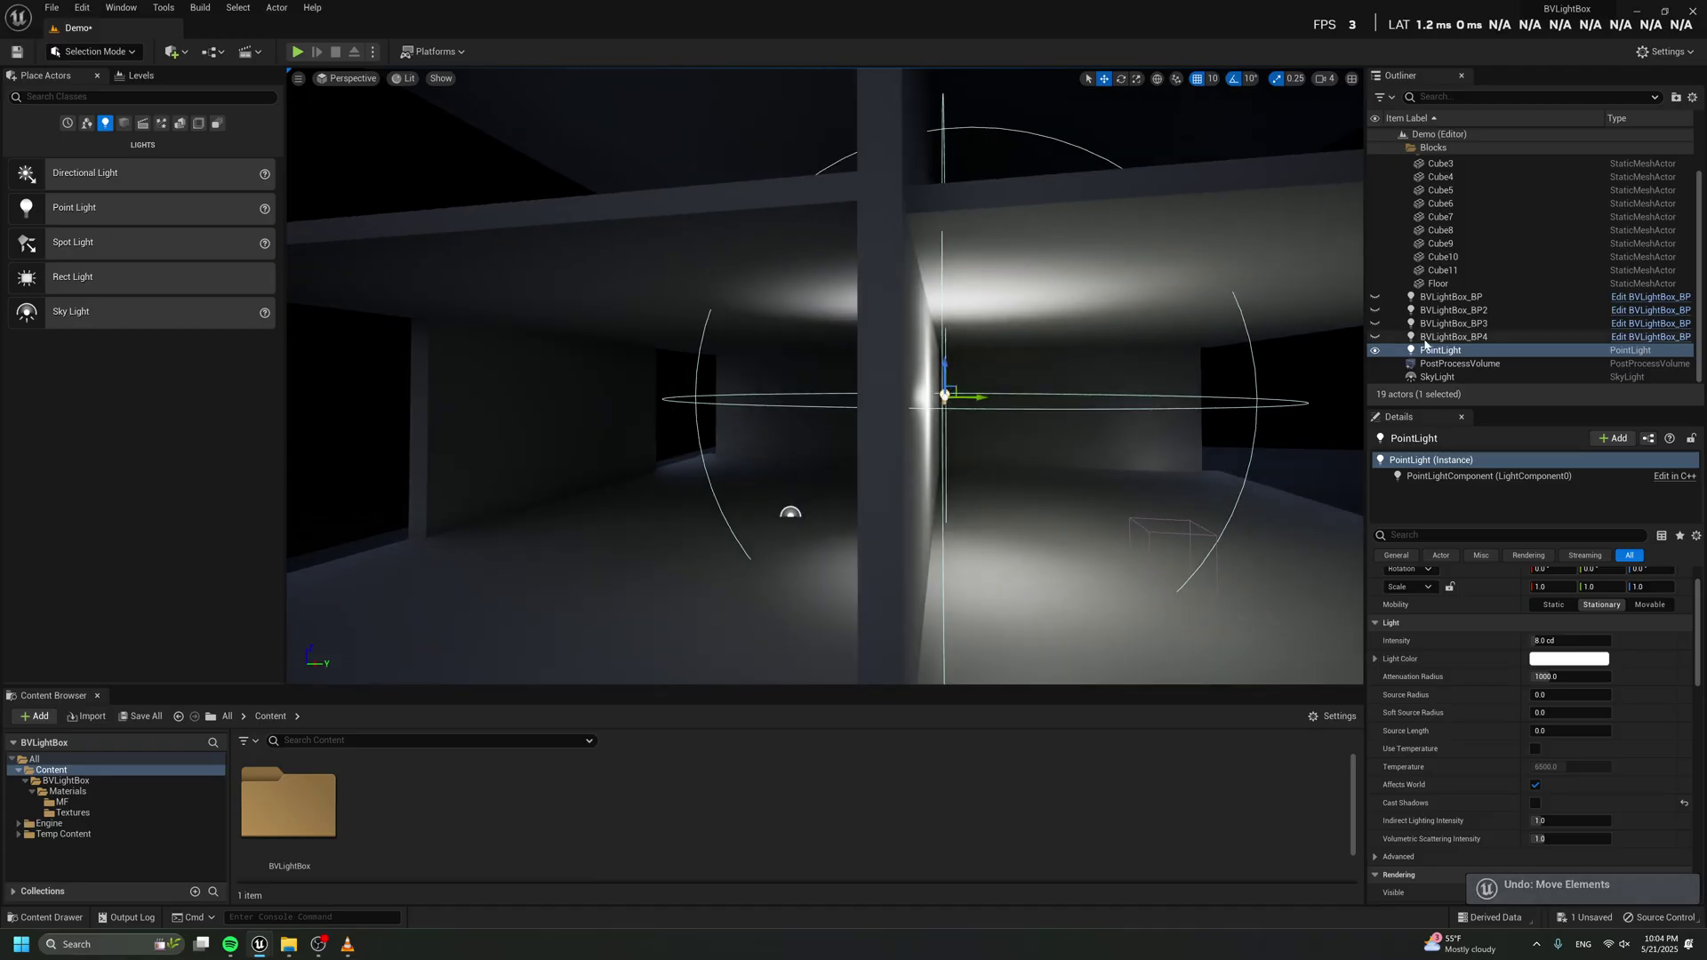
# - Hide the point light and set the PostProcessVolume's global illumination method to Screen Space (Beta)
pyautogui.press('g')
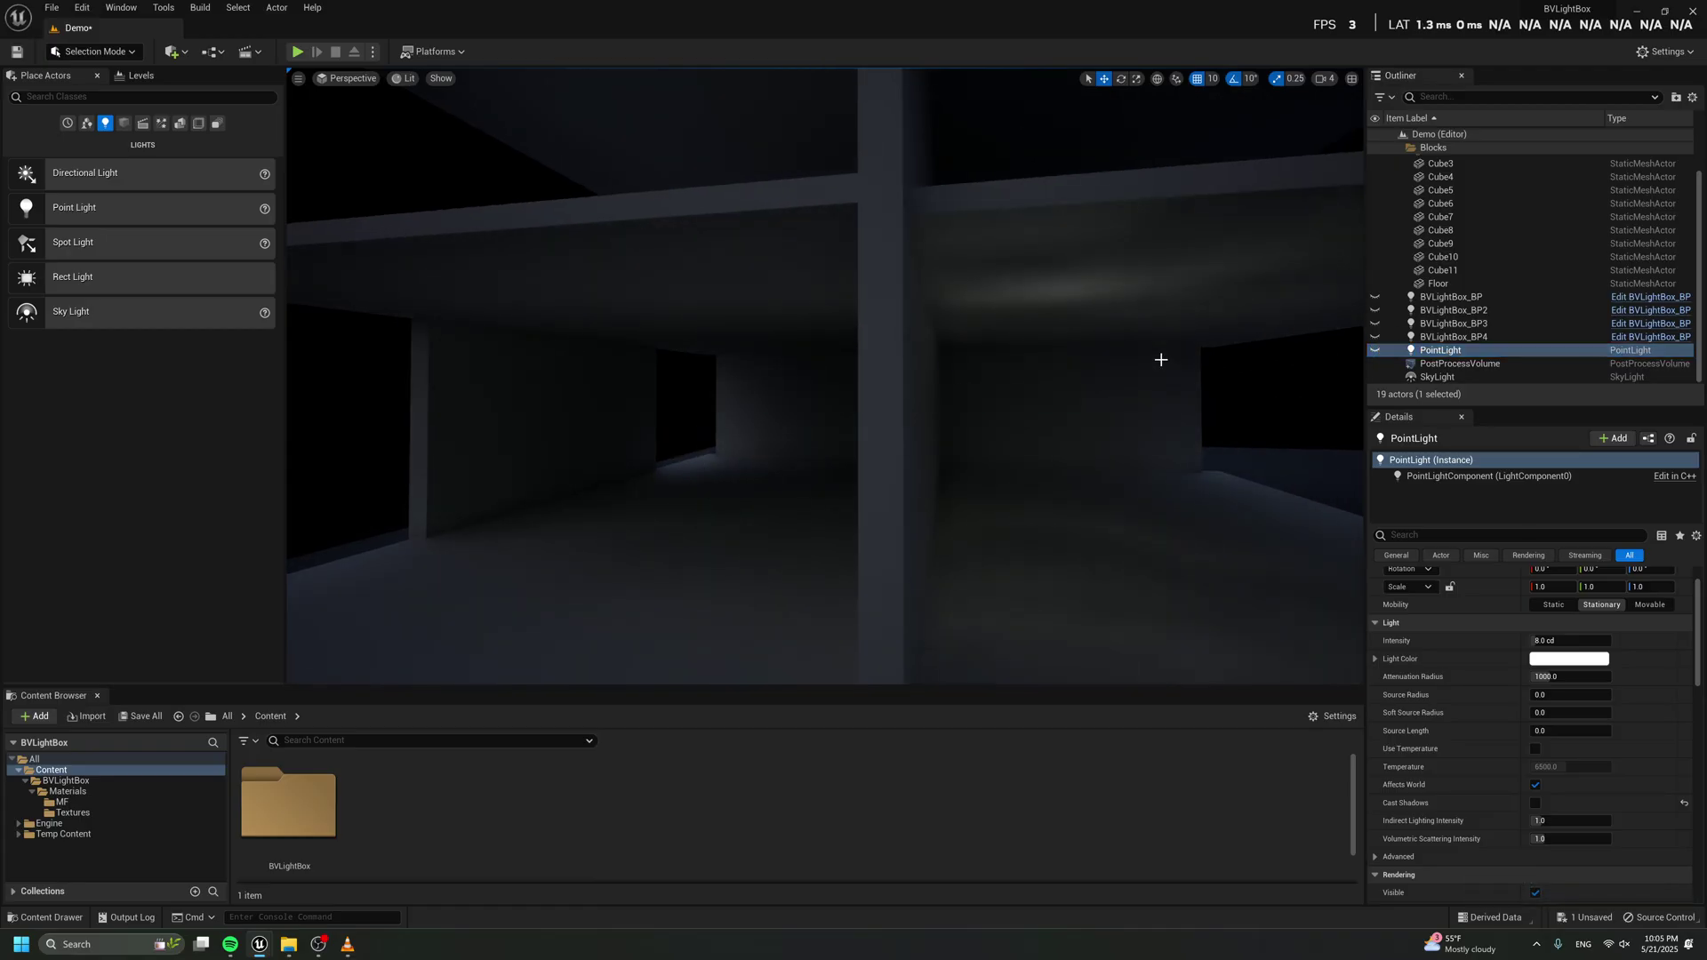
pyautogui.moveTo(1162, 360); pyautogui.dragTo(1381, 279, button='right')
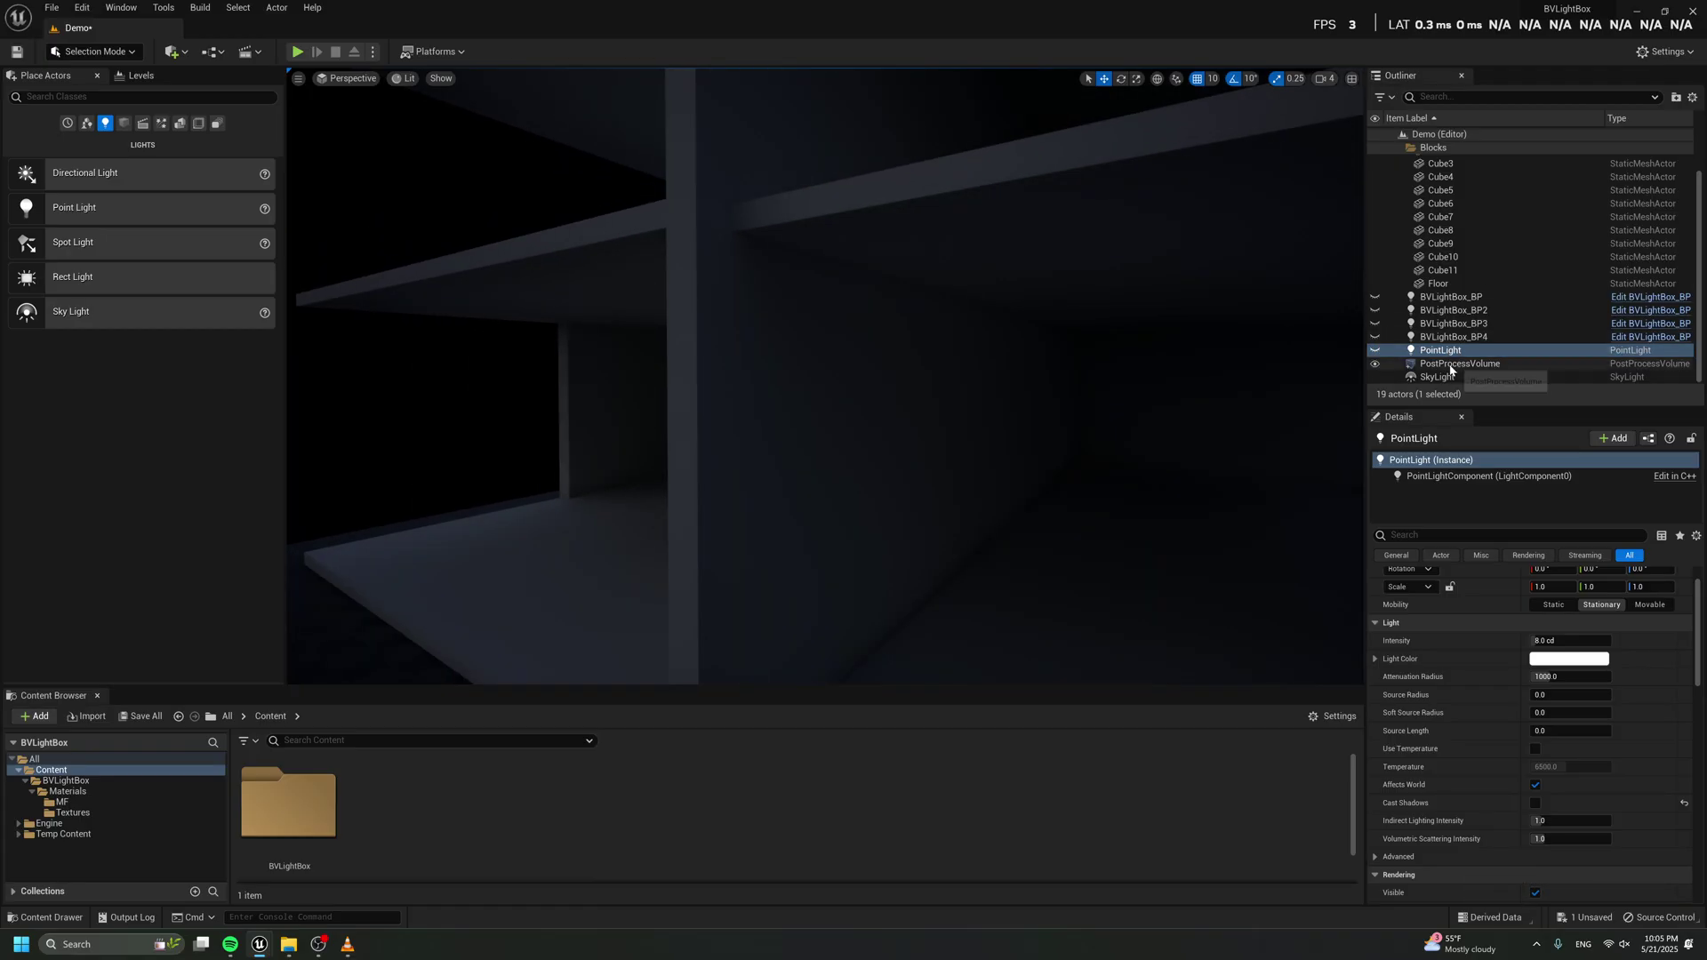
pyautogui.click(1459, 364)
pyautogui.click(1508, 534)
pyautogui.write('lum')
pyautogui.click(1571, 624)
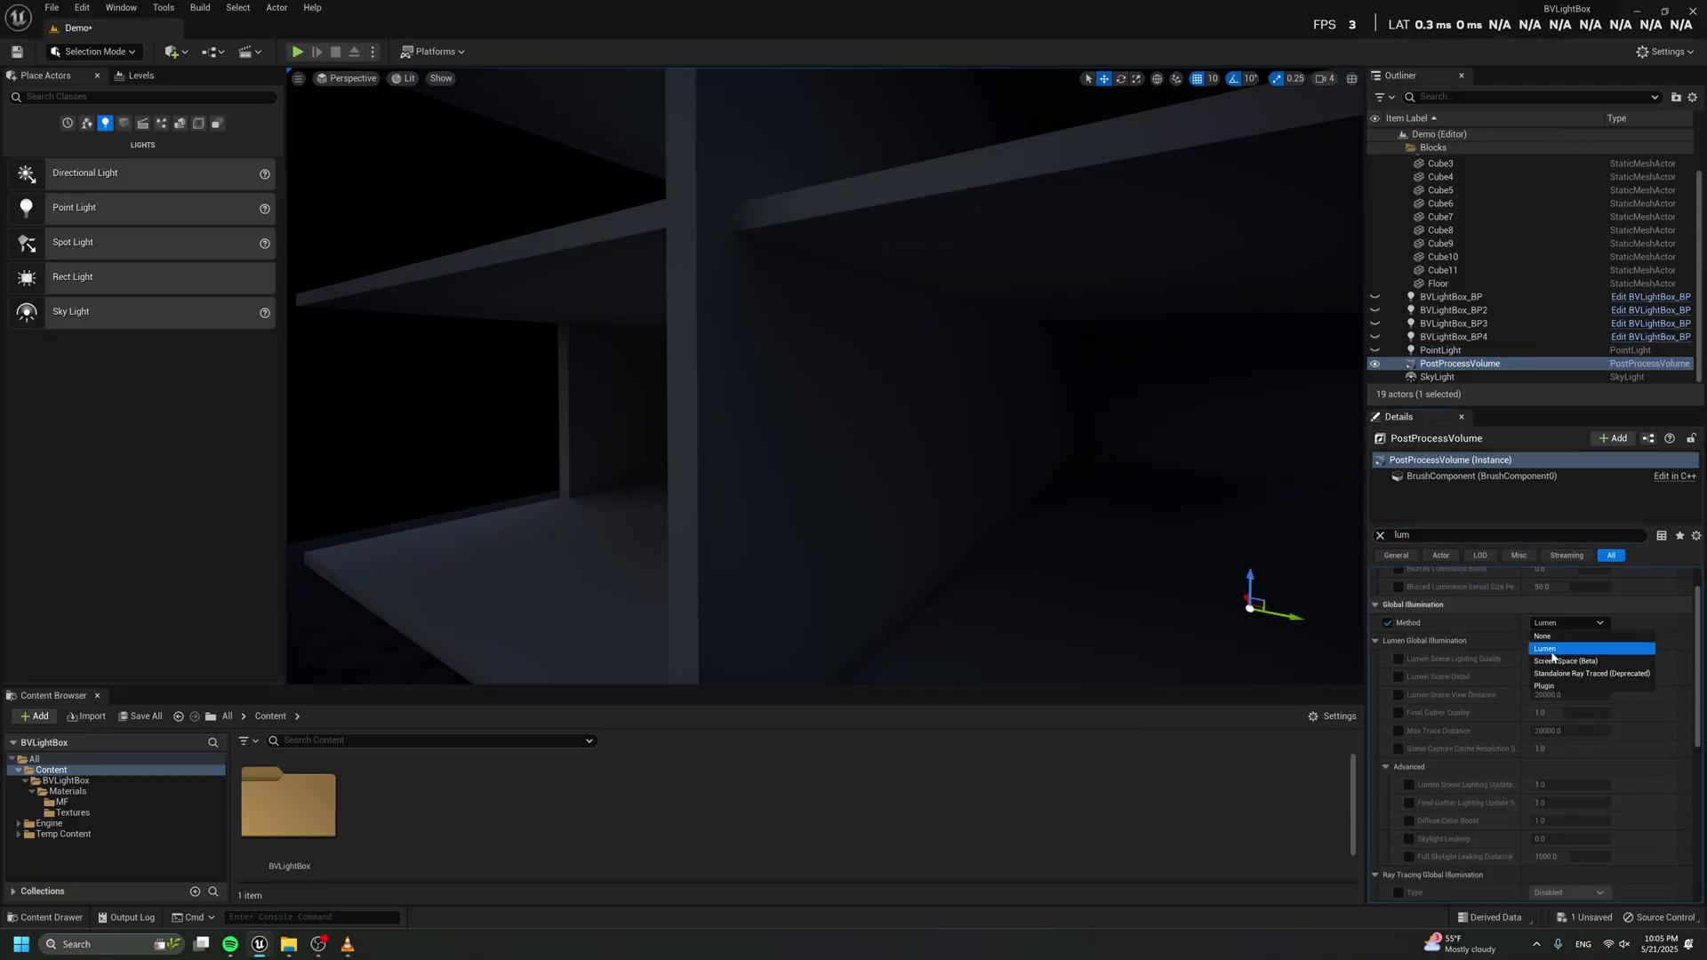
pyautogui.click(1557, 680)
pyautogui.press('g')
pyautogui.press('g')
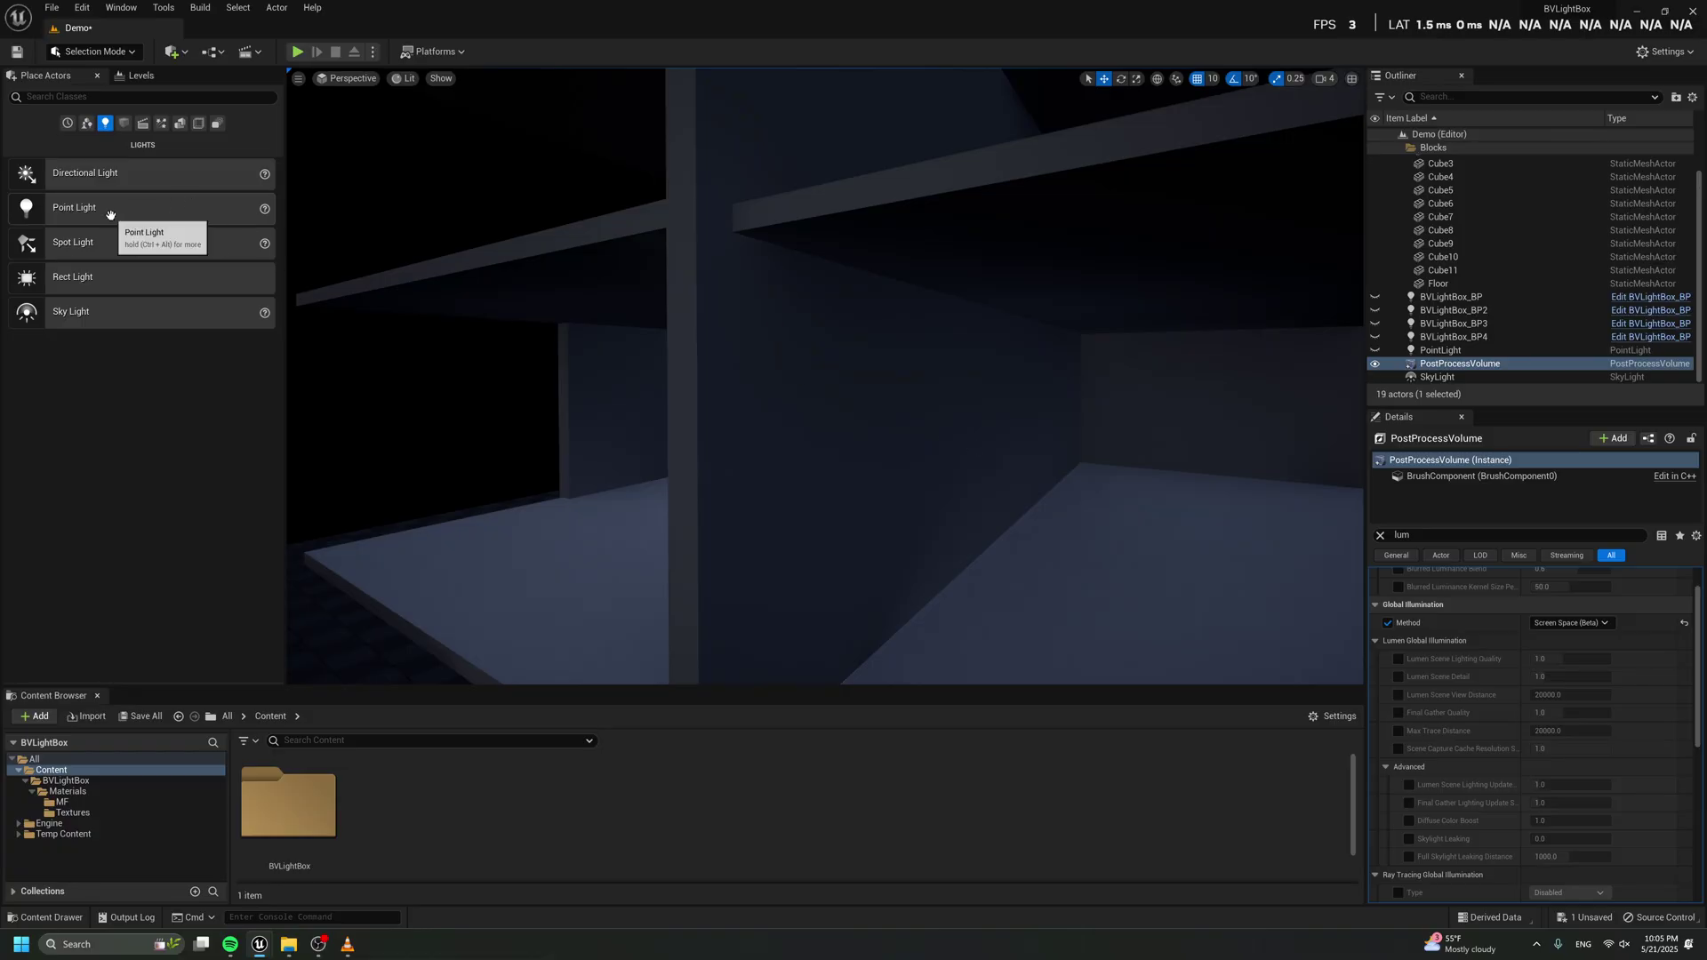
# - Place a BVLightBox_BP from the BVLightBox folder against the lower room's wall, at about X -1510, Y -1265
pyautogui.doubleClick(289, 805)
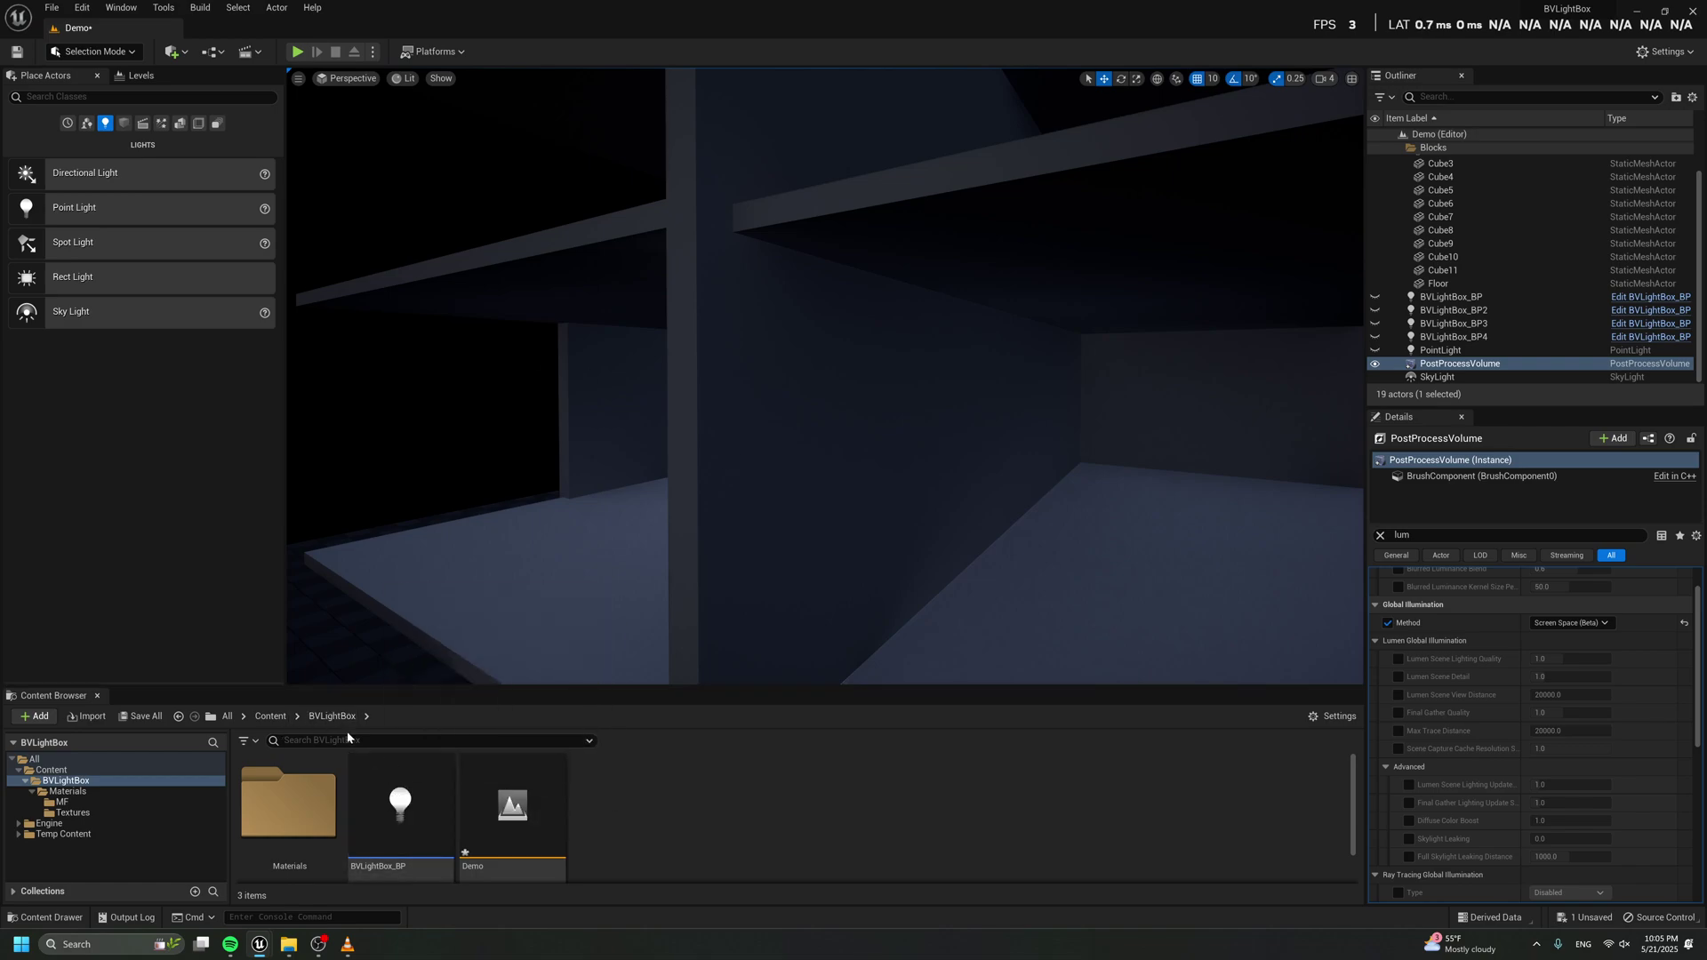
pyautogui.moveTo(399, 804); pyautogui.dragTo(932, 444)
pyautogui.press('d')
pyautogui.moveTo(933, 444); pyautogui.dragTo(931, 454, button='right')
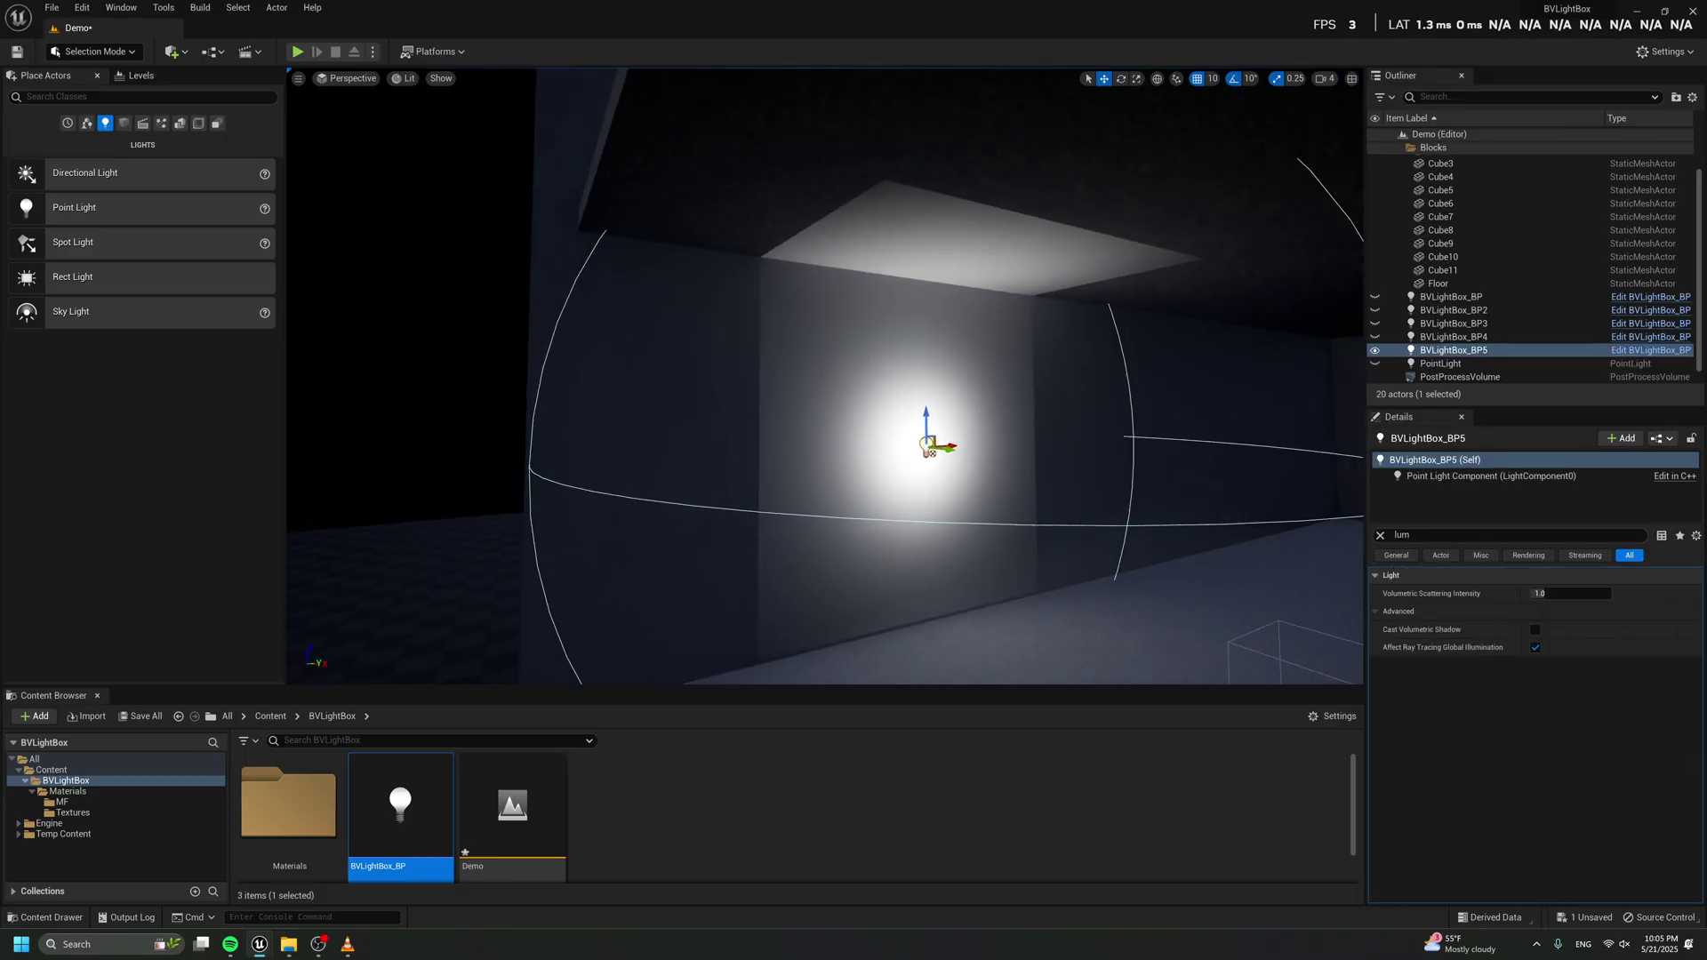
# - Clear the details filter and collapse the Light Cookies group to reach the new light's BV Controls
pyautogui.press('BackSpace')
pyautogui.press('BackSpace')
pyautogui.press('BackSpace')
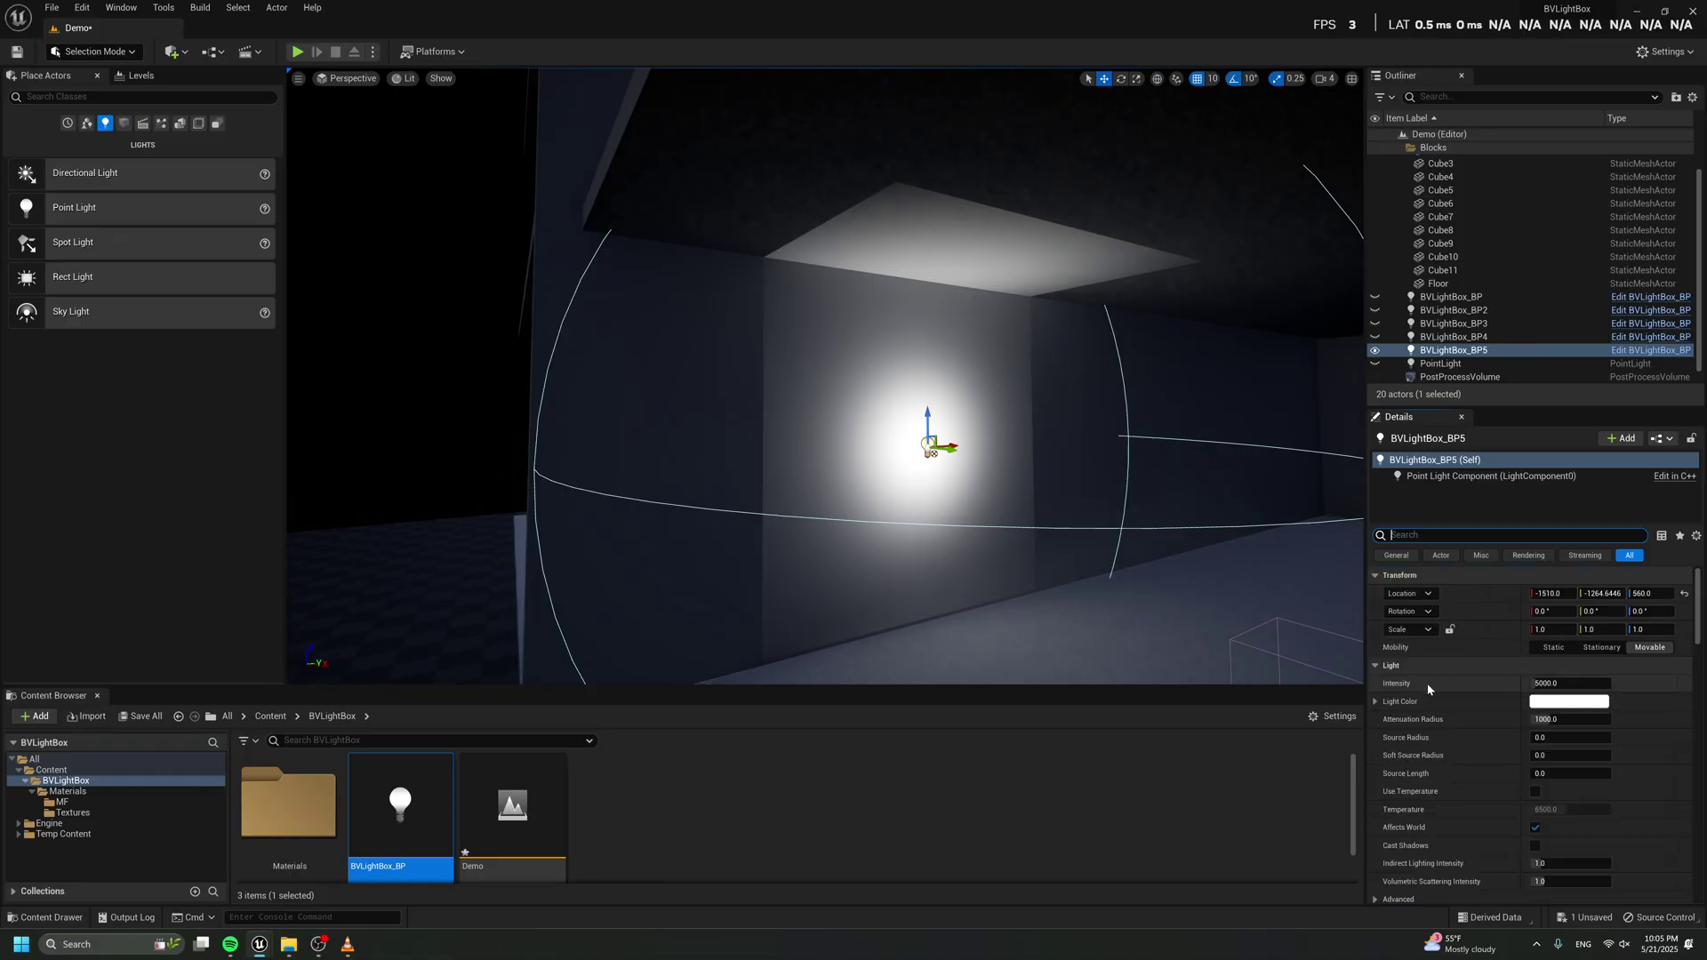
pyautogui.scroll(-3, 1515, 669)
pyautogui.scroll(3, 1514, 616)
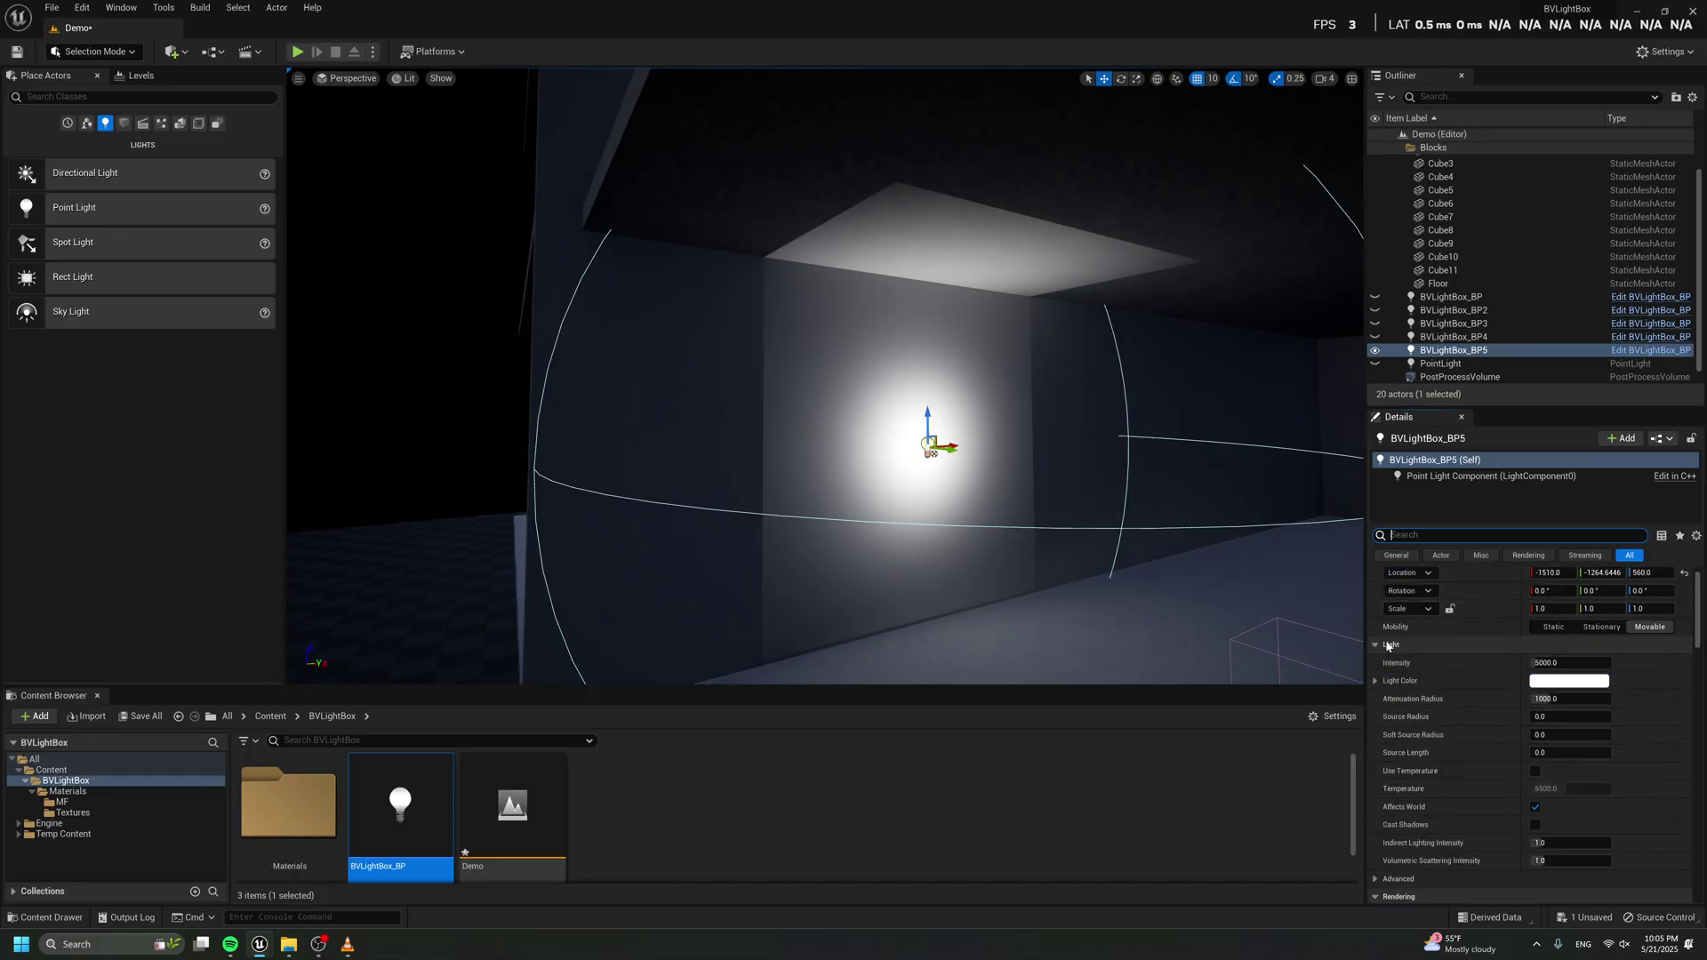
pyautogui.scroll(-8, 1377, 646)
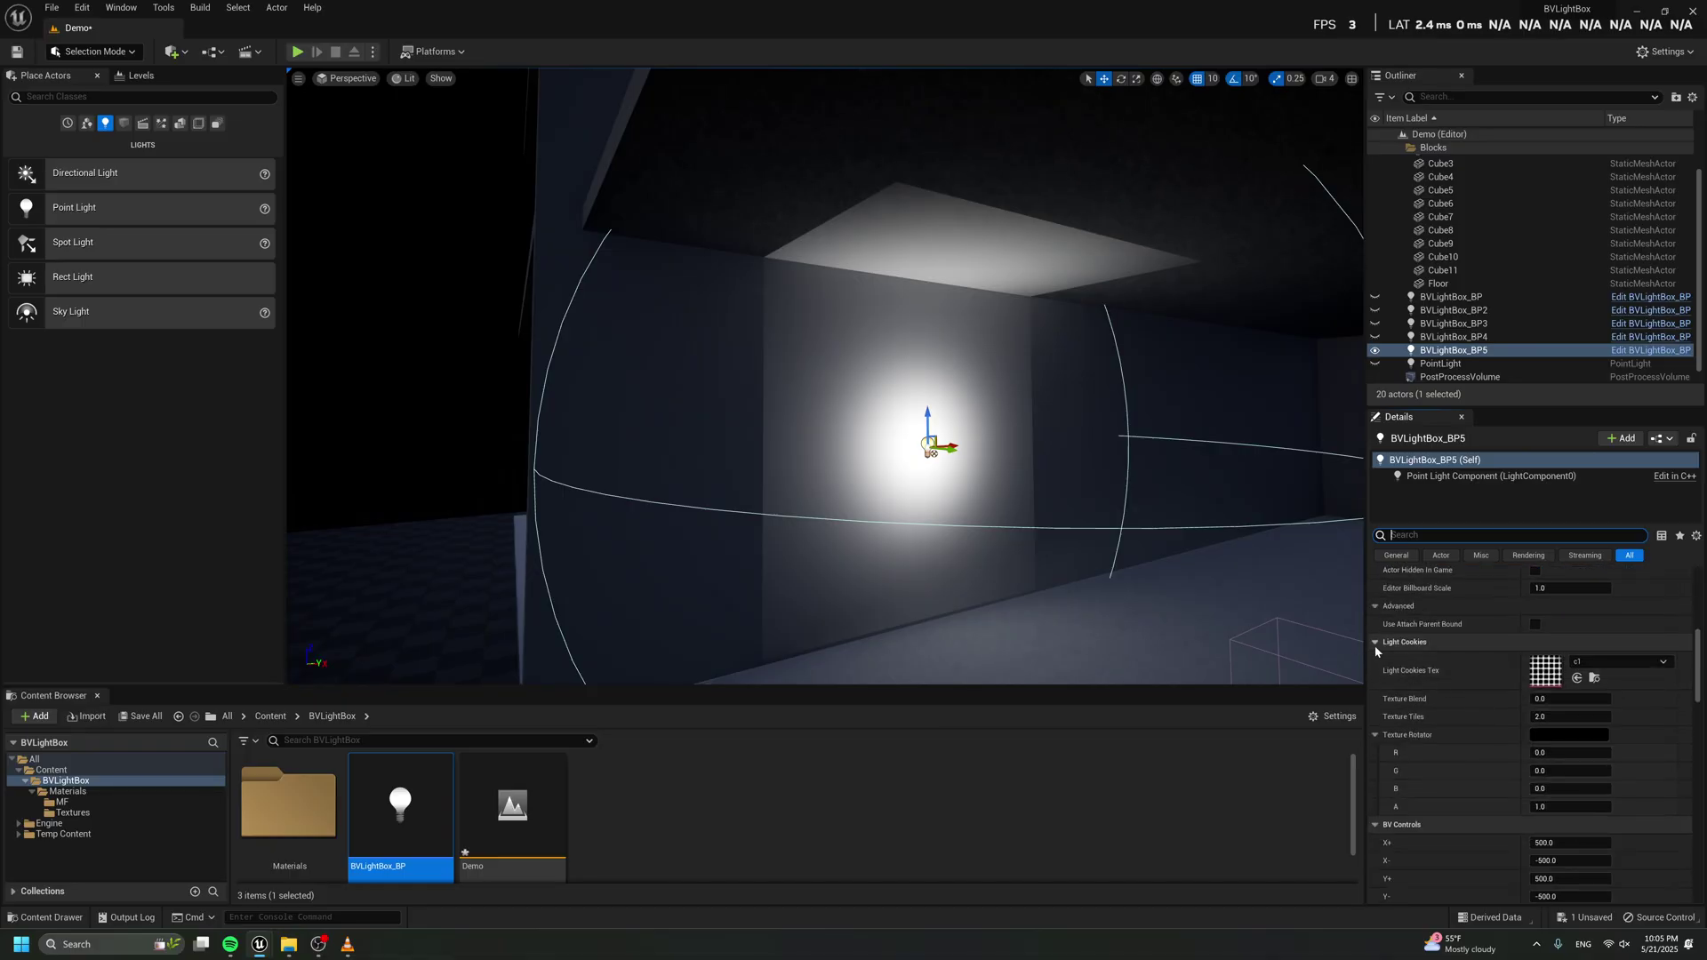
pyautogui.click(1376, 643)
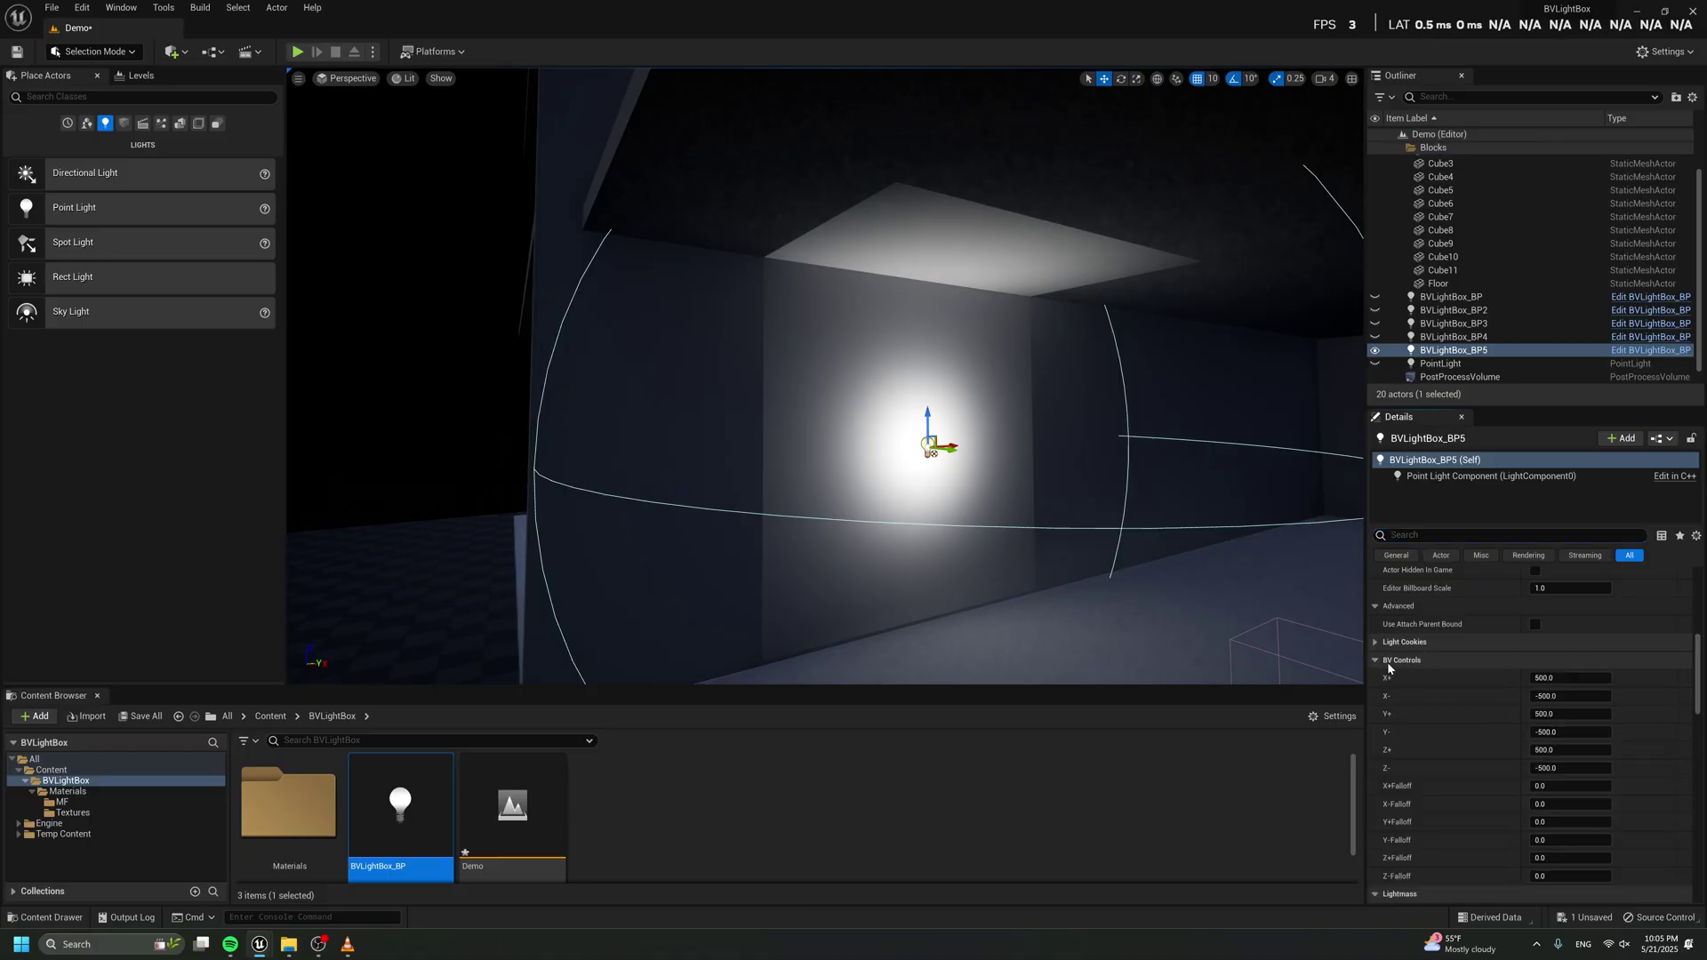
pyautogui.scroll(-1, 1398, 668)
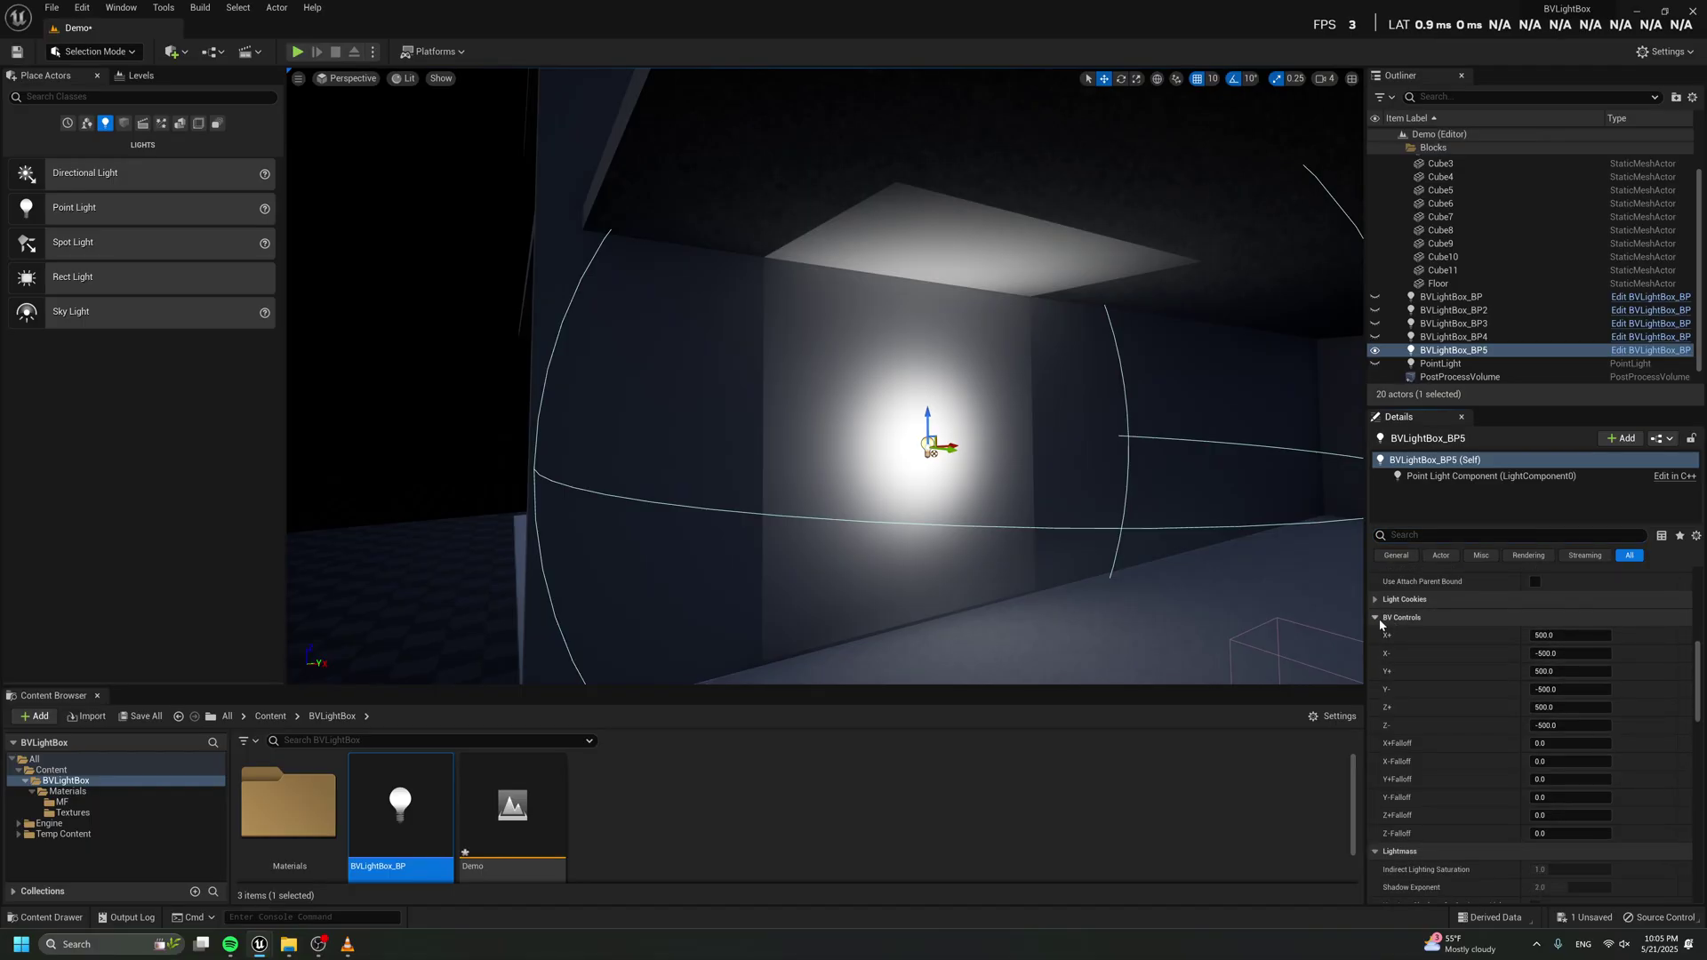
# - Adjust the new box light's vertical bounds to about 522 for Z+ and about -520 for Z-
pyautogui.keyDown('alt'); pyautogui.moveTo(1002, 488); pyautogui.dragTo(1026, 481); pyautogui.keyUp('alt')
pyautogui.scroll(2, 978, 284)
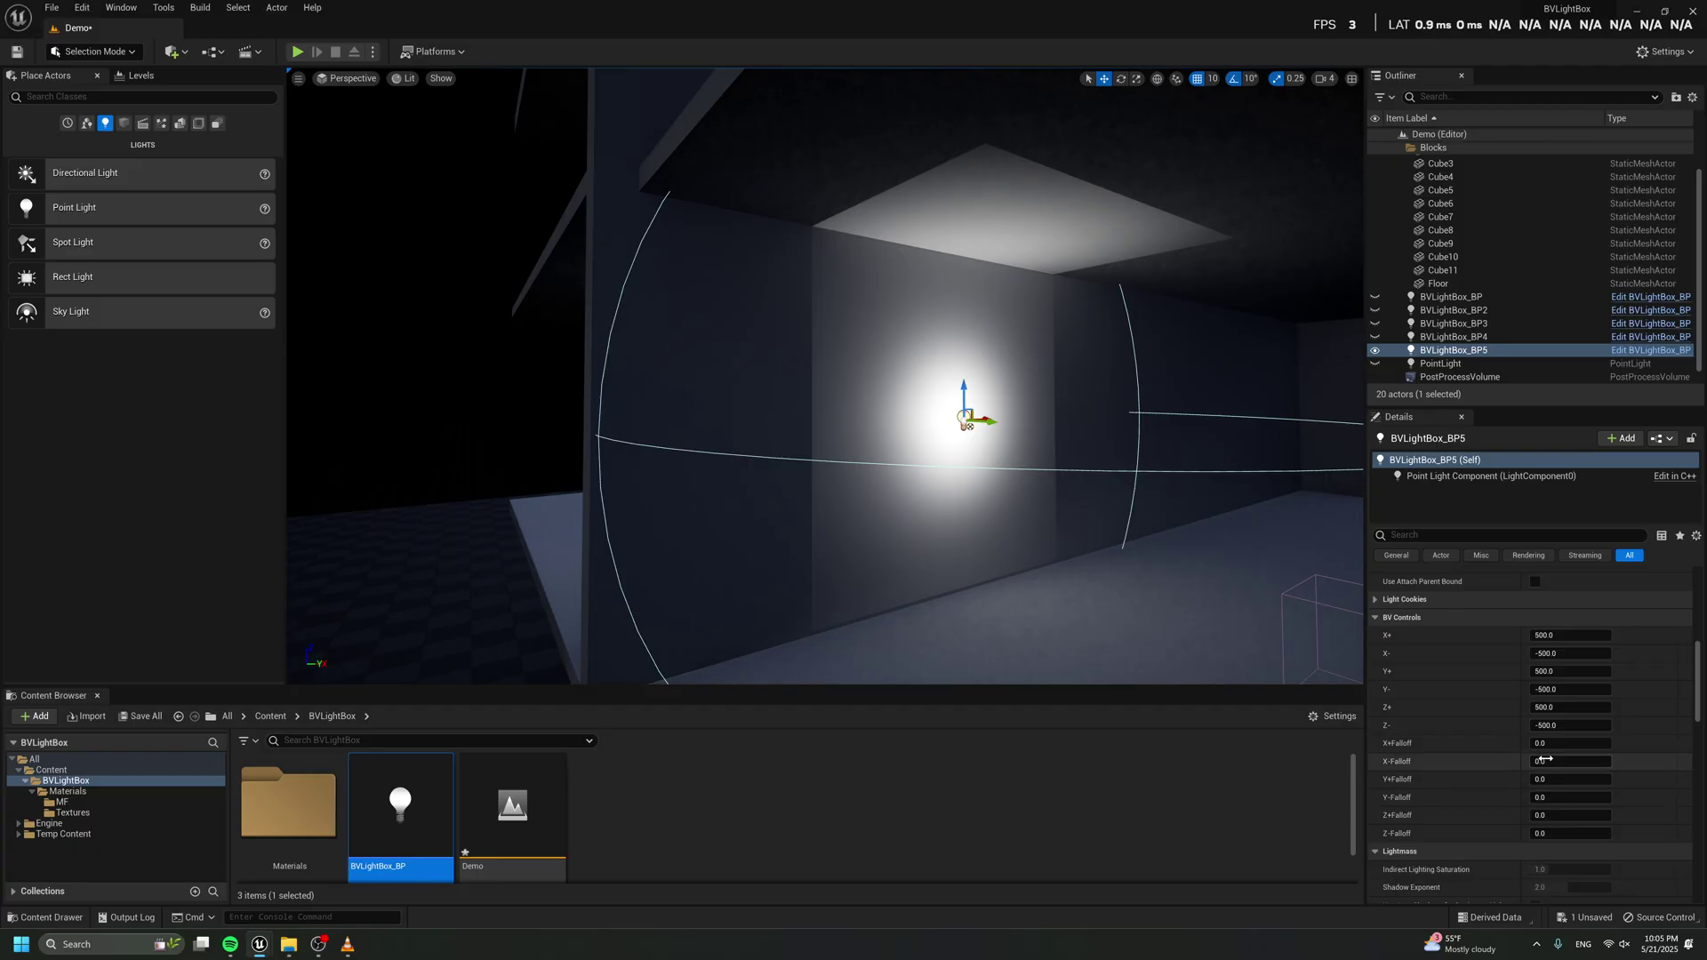
pyautogui.moveTo(1569, 725)
pyautogui.mouseDown()
pyautogui.moveTo(1680, 725)
pyautogui.moveTo(1589, 725)
pyautogui.moveTo(1566, 707)
pyautogui.mouseUp()
pyautogui.keyDown('alt'); pyautogui.moveTo(949, 95); pyautogui.dragTo(1055, 167); pyautogui.keyUp('alt')
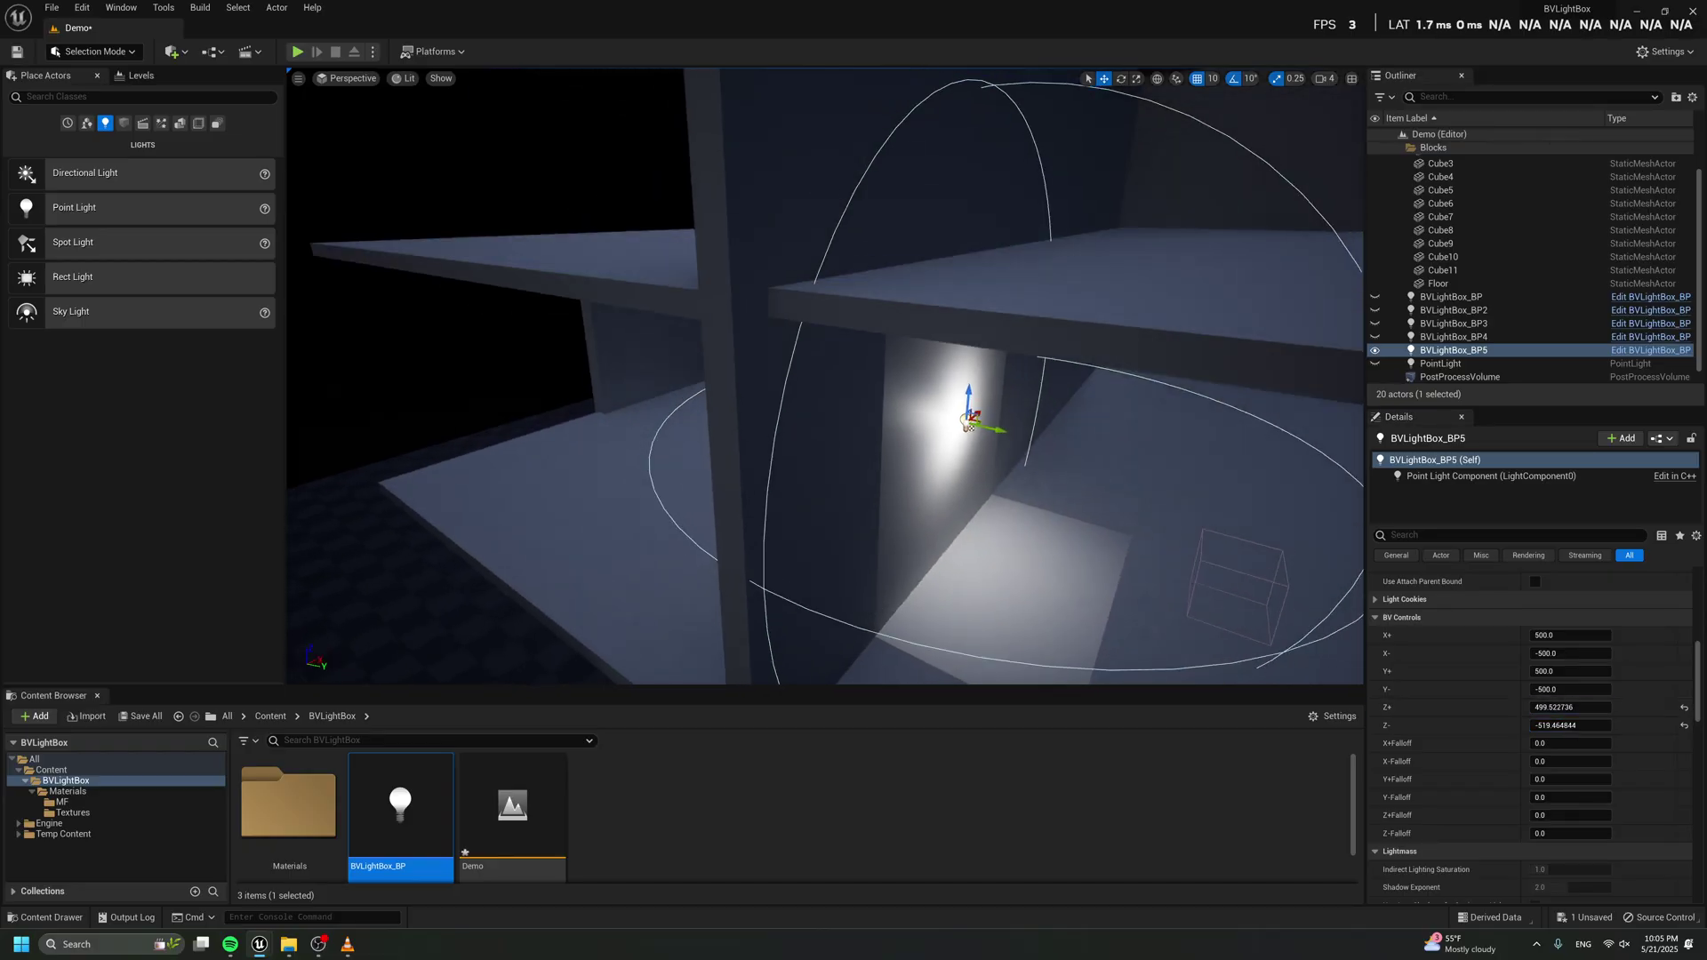
pyautogui.moveTo(1566, 707); pyautogui.dragTo(1601, 707)
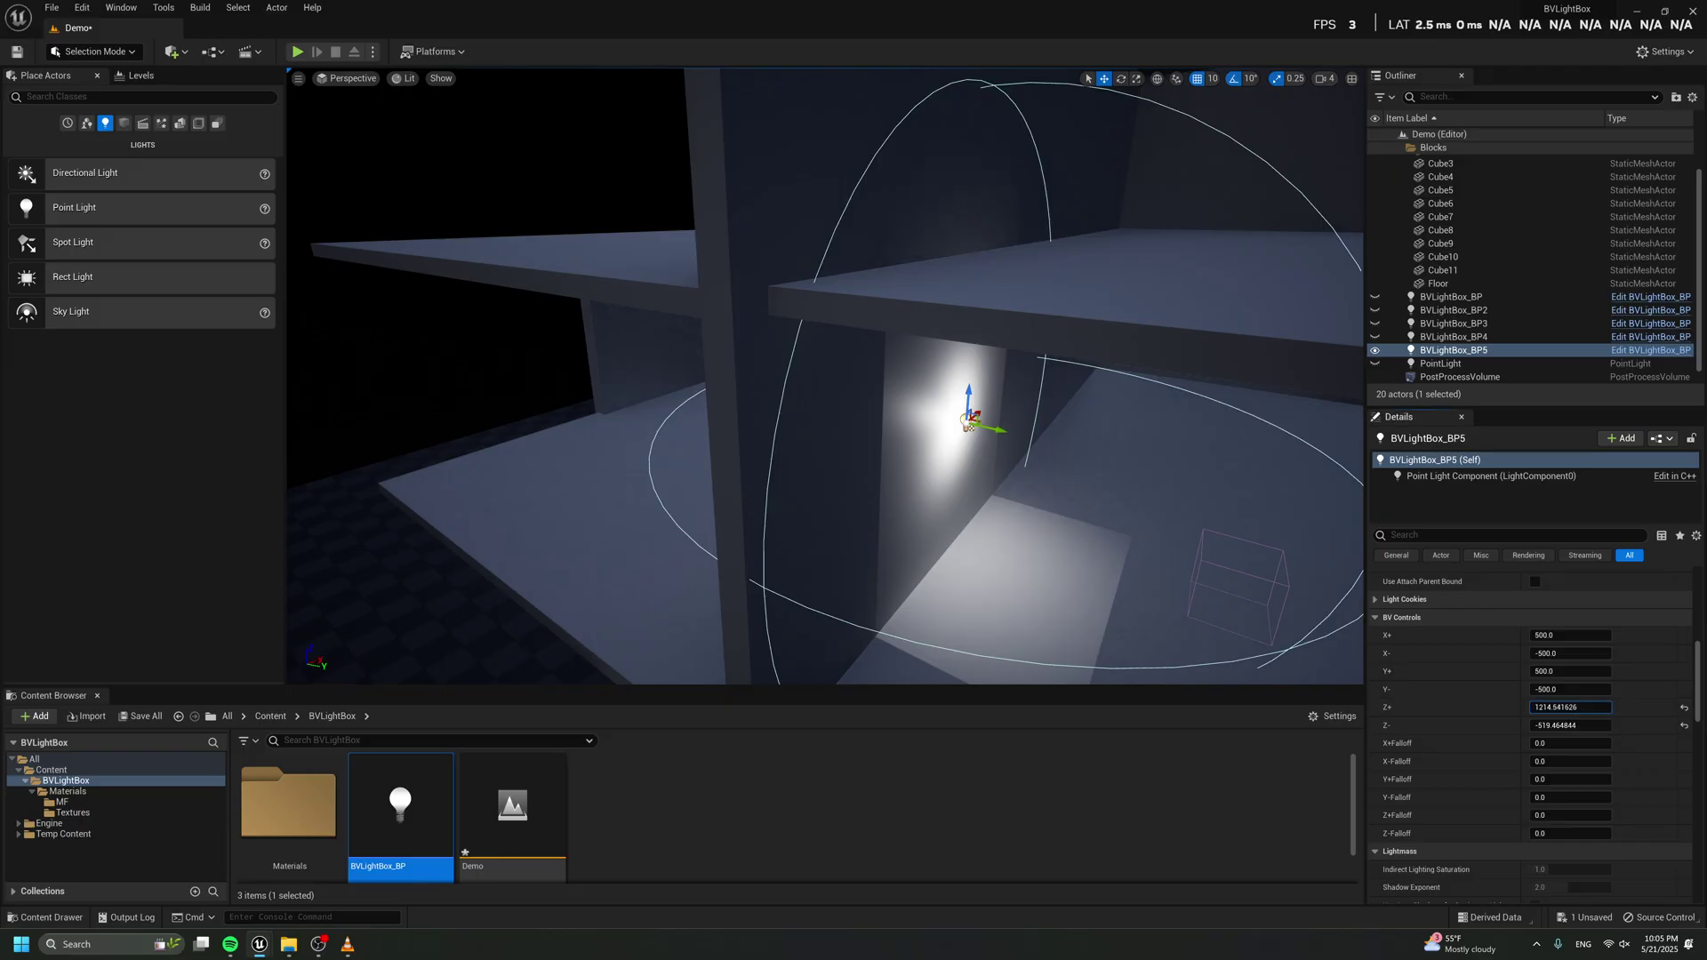
pyautogui.moveTo(984, 247)
pyautogui.keyDown('alt'); pyautogui.mouseDown()
pyautogui.moveTo(983, 320)
pyautogui.moveTo(981, 222)
pyautogui.moveTo(979, 245)
pyautogui.mouseUp(); pyautogui.keyUp('alt')
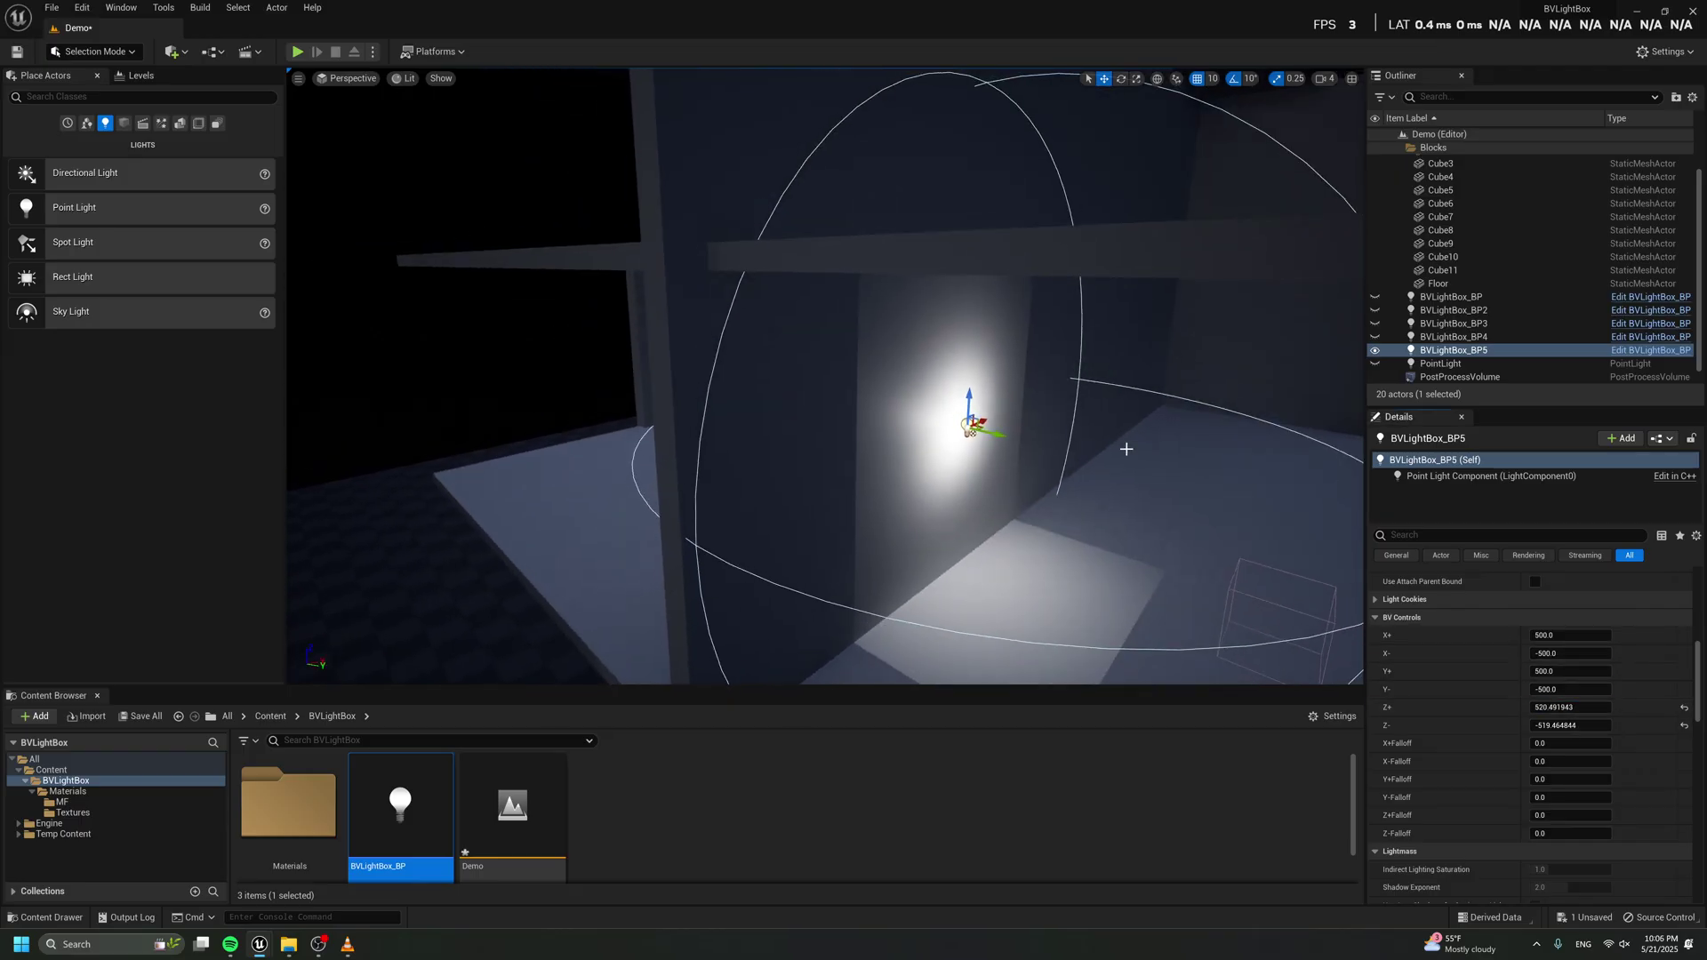
pyautogui.keyDown('alt'); pyautogui.moveTo(1151, 491); pyautogui.dragTo(1151, 418); pyautogui.keyUp('alt')
pyautogui.moveTo(1562, 707)
pyautogui.mouseDown()
pyautogui.moveTo(1528, 707)
pyautogui.moveTo(1554, 706)
pyautogui.mouseUp()
# - Examine how changing the Z+ bound affects the light in the Light Complexity view, undo the change and return to Lit
pyautogui.keyDown('alt'); pyautogui.moveTo(757, 227); pyautogui.dragTo(955, 223); pyautogui.keyUp('alt')
pyautogui.click(404, 78)
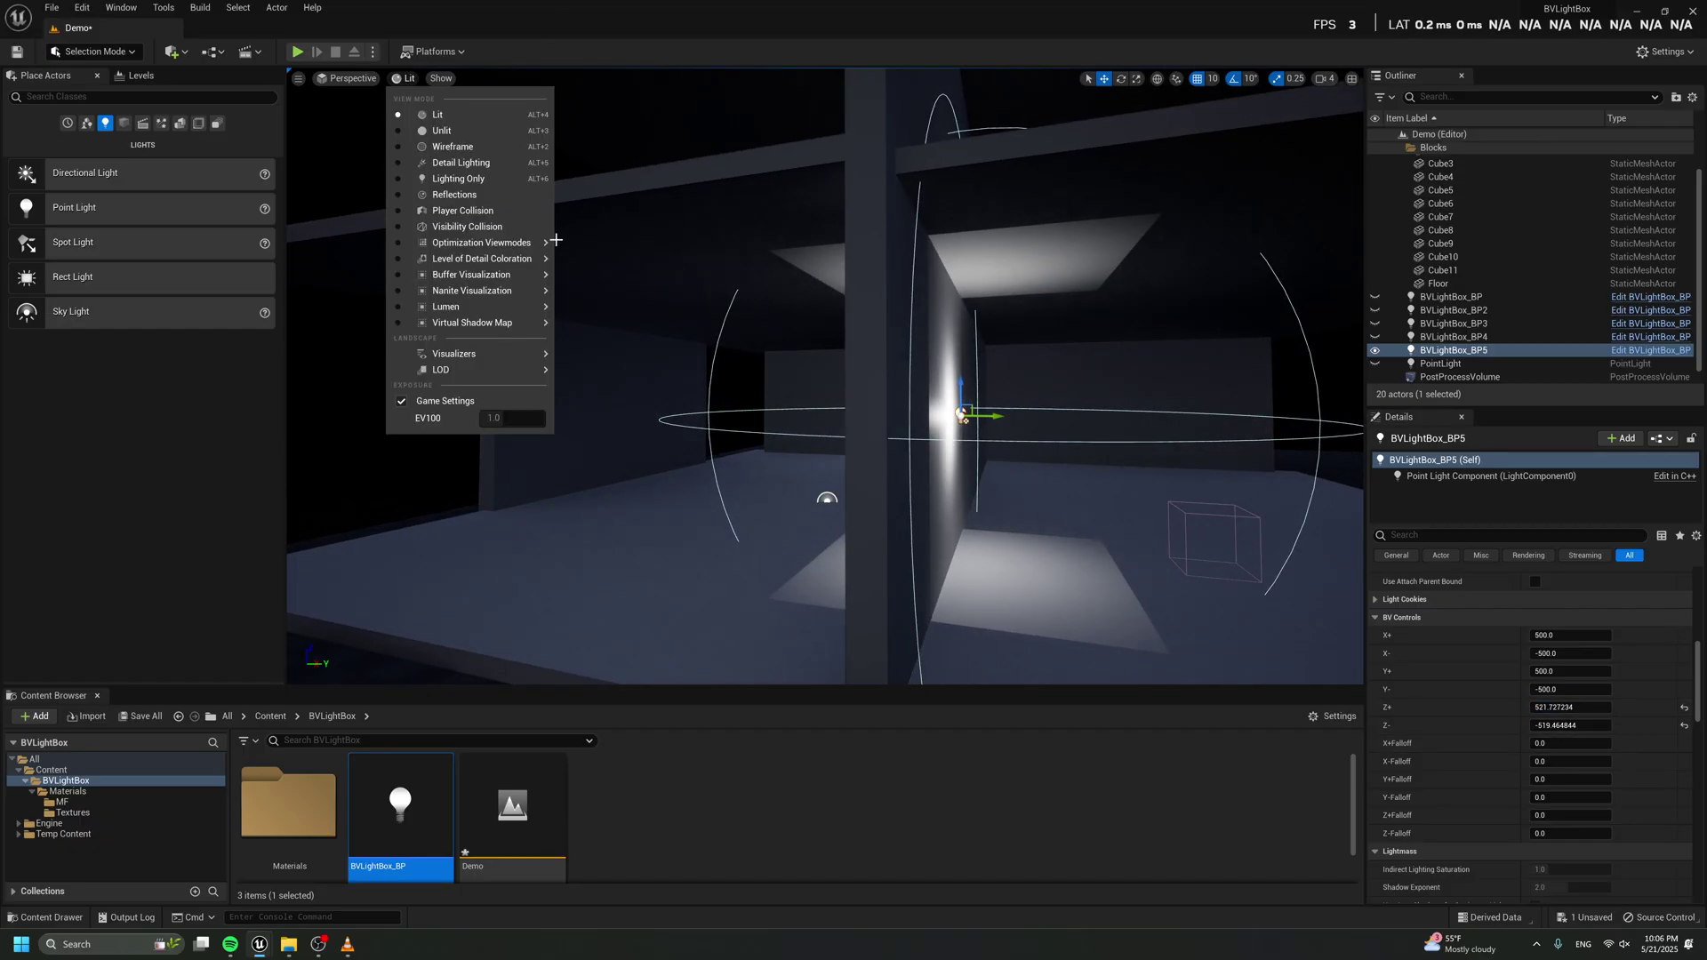
pyautogui.moveTo(480, 247)
pyautogui.click(636, 257)
pyautogui.keyDown('alt'); pyautogui.moveTo(825, 376); pyautogui.dragTo(825, 376); pyautogui.keyUp('alt')
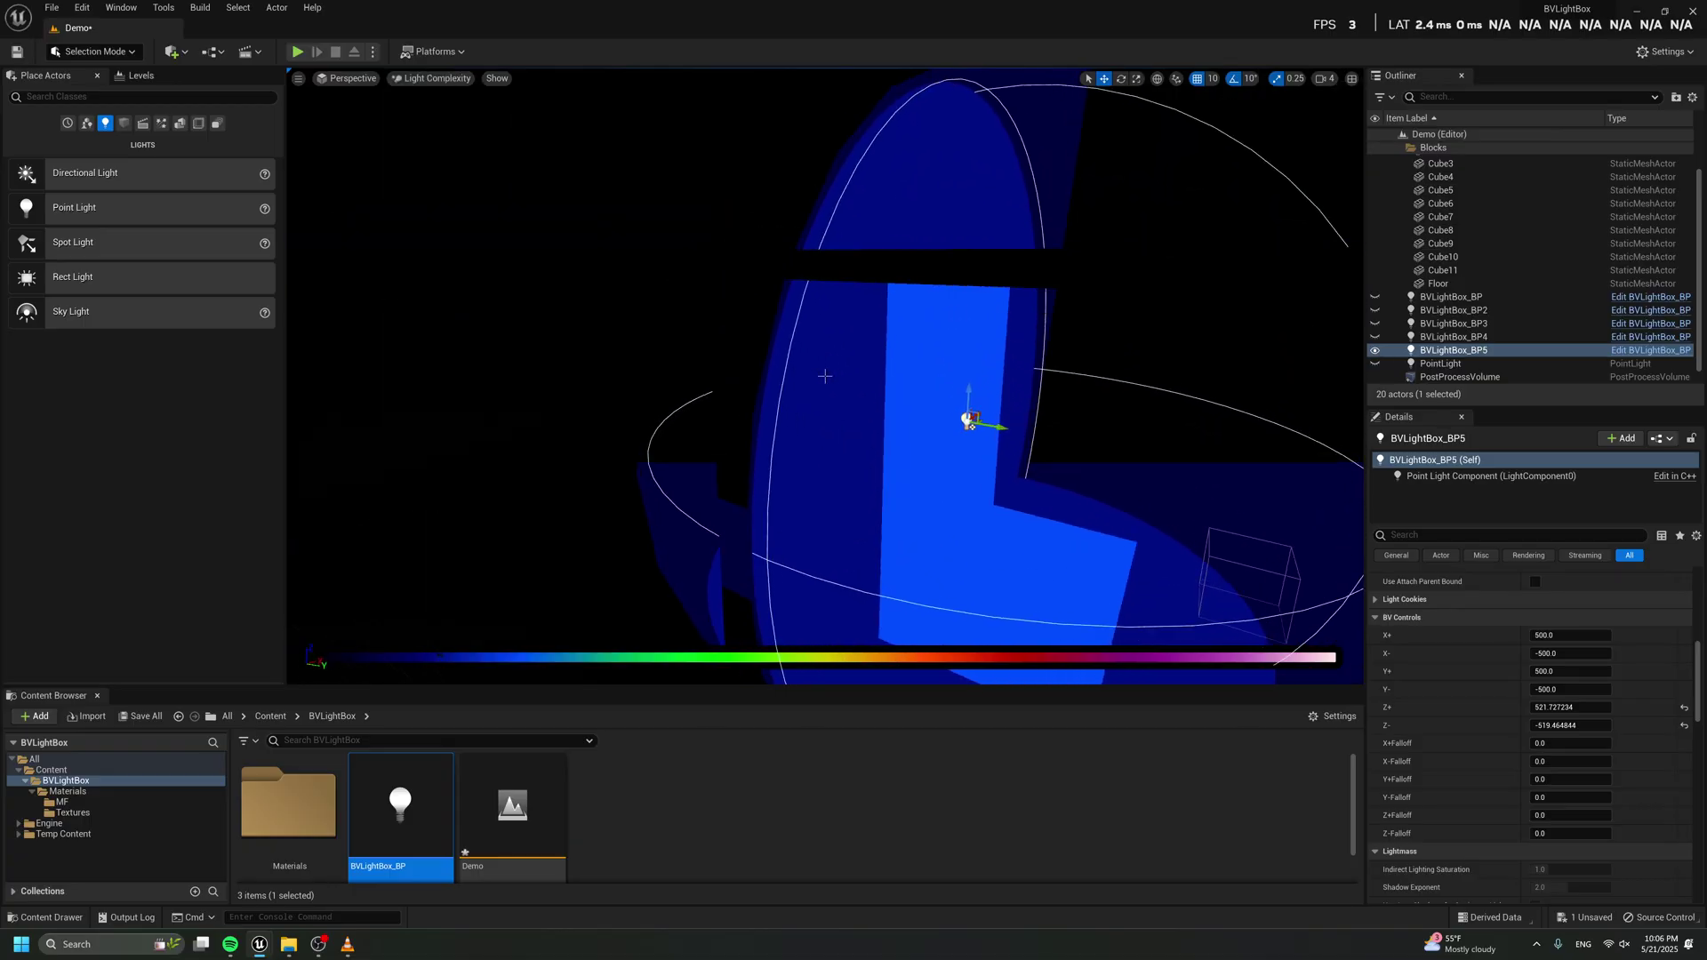
pyautogui.moveTo(1554, 707)
pyautogui.mouseDown()
pyautogui.moveTo(1600, 708)
pyautogui.moveTo(1583, 708)
pyautogui.mouseUp()
pyautogui.keyDown('alt'); pyautogui.moveTo(985, 312); pyautogui.dragTo(860, 222); pyautogui.keyUp('alt')
pyautogui.hotkey('ctrl', 'z')
pyautogui.click(446, 80)
pyautogui.click(417, 131)
# - Examine the box light's illumination on both sides of the dividing wall
pyautogui.scroll(5, 825, 376)
pyautogui.keyDown('alt'); pyautogui.moveTo(892, 305); pyautogui.dragTo(948, 335); pyautogui.keyUp('alt')
pyautogui.scroll(-3, 892, 305)
pyautogui.keyDown('alt'); pyautogui.moveTo(836, 276); pyautogui.dragTo(872, 377); pyautogui.keyUp('alt')
pyautogui.scroll(3, 925, 320)
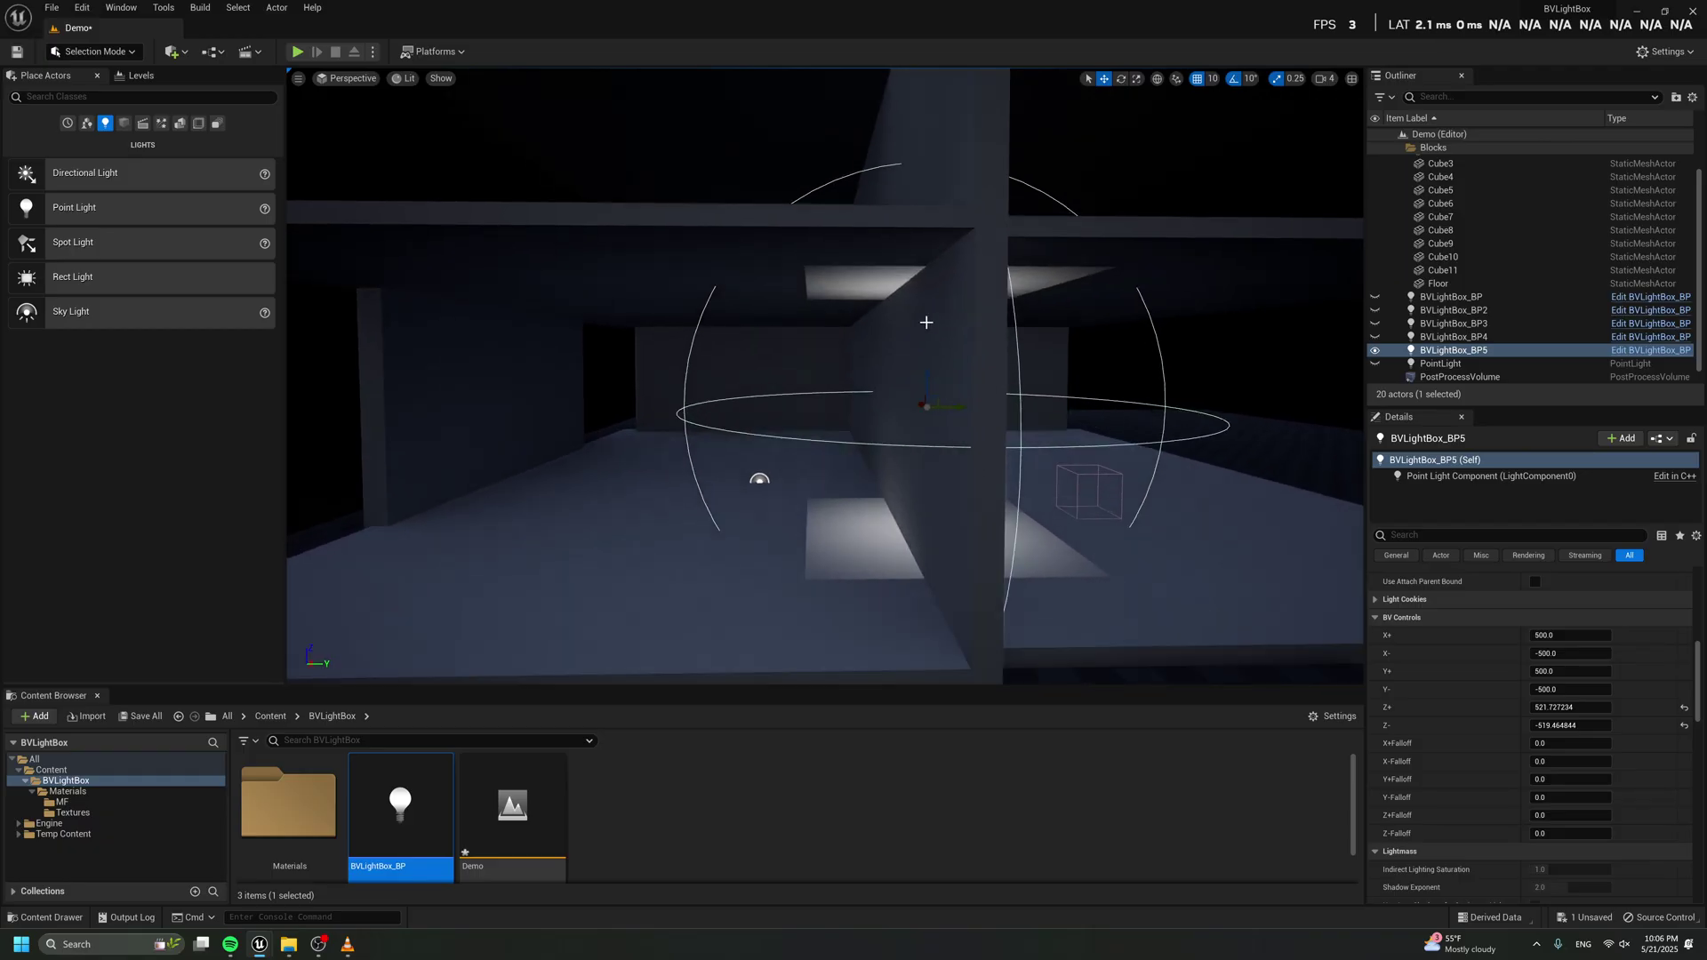
pyautogui.keyDown('alt'); pyautogui.moveTo(937, 320); pyautogui.dragTo(889, 320); pyautogui.keyUp('alt')
pyautogui.keyDown('alt'); pyautogui.moveTo(930, 279); pyautogui.dragTo(962, 271); pyautogui.keyUp('alt')
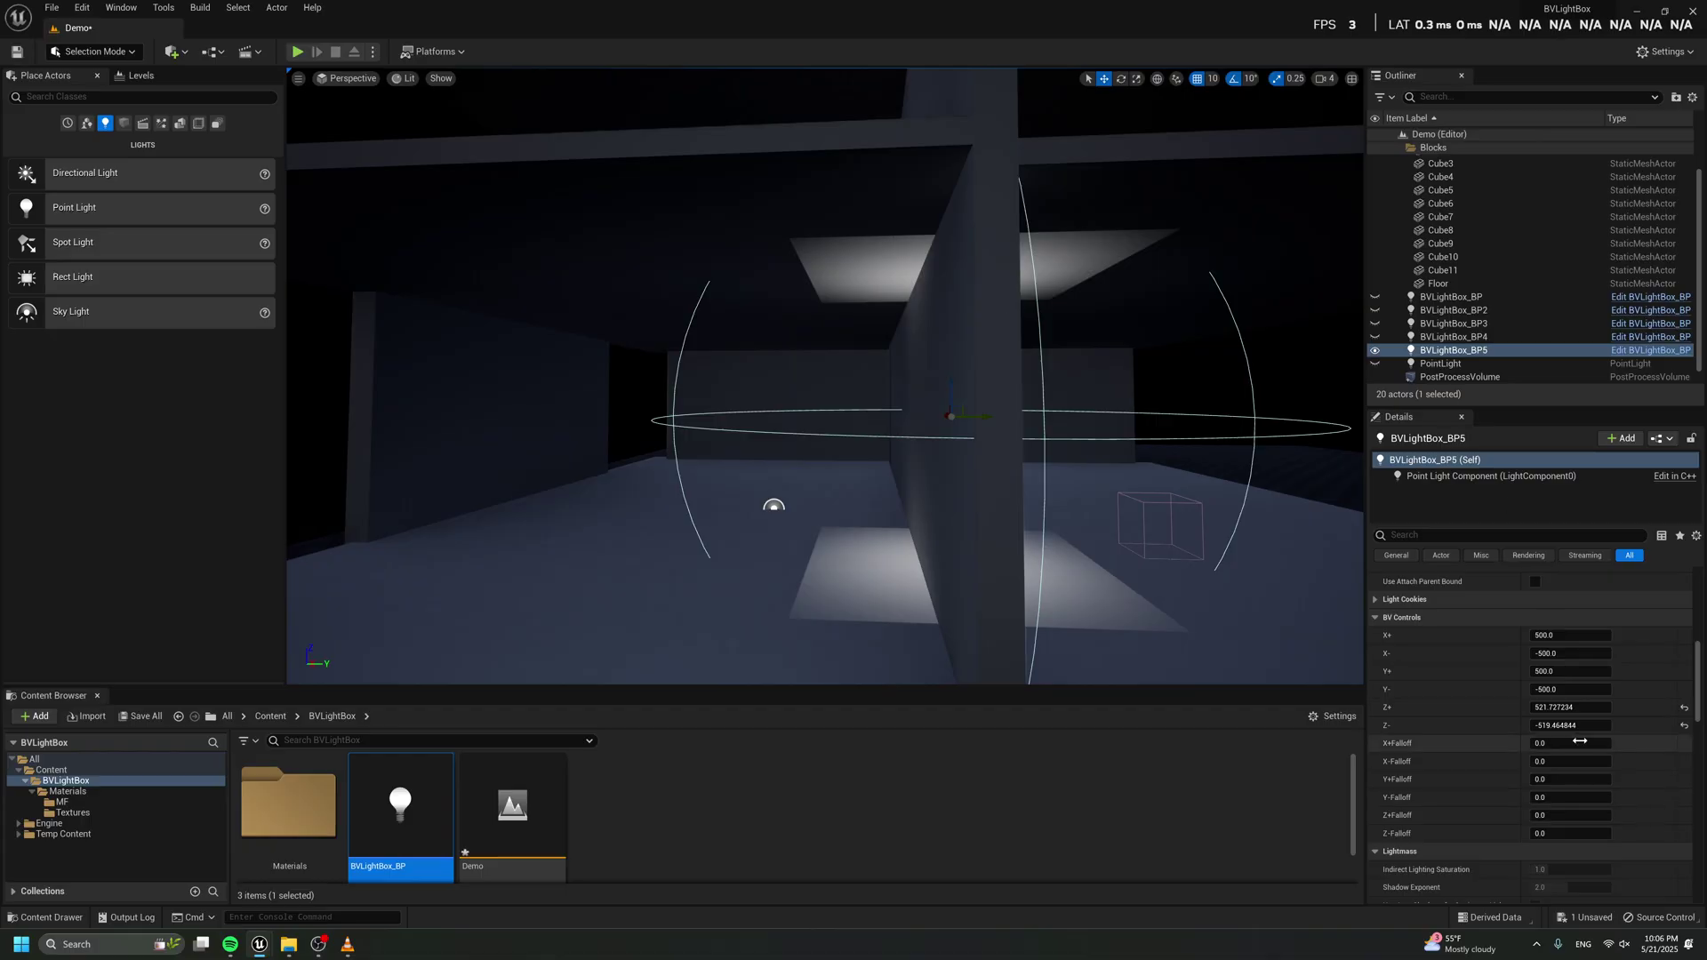
# - Try different Y- bounds for the box light, including -10, and settle on about -51
pyautogui.moveTo(1547, 689); pyautogui.dragTo(1686, 689)
pyautogui.moveTo(1260, 599); pyautogui.dragTo(1155, 598, button='right')
pyautogui.moveTo(1571, 725); pyautogui.dragTo(1538, 690)
pyautogui.hotkey('ctrl', 'z')
pyautogui.hotkey('ctrl', 'z')
pyautogui.click(1557, 690)
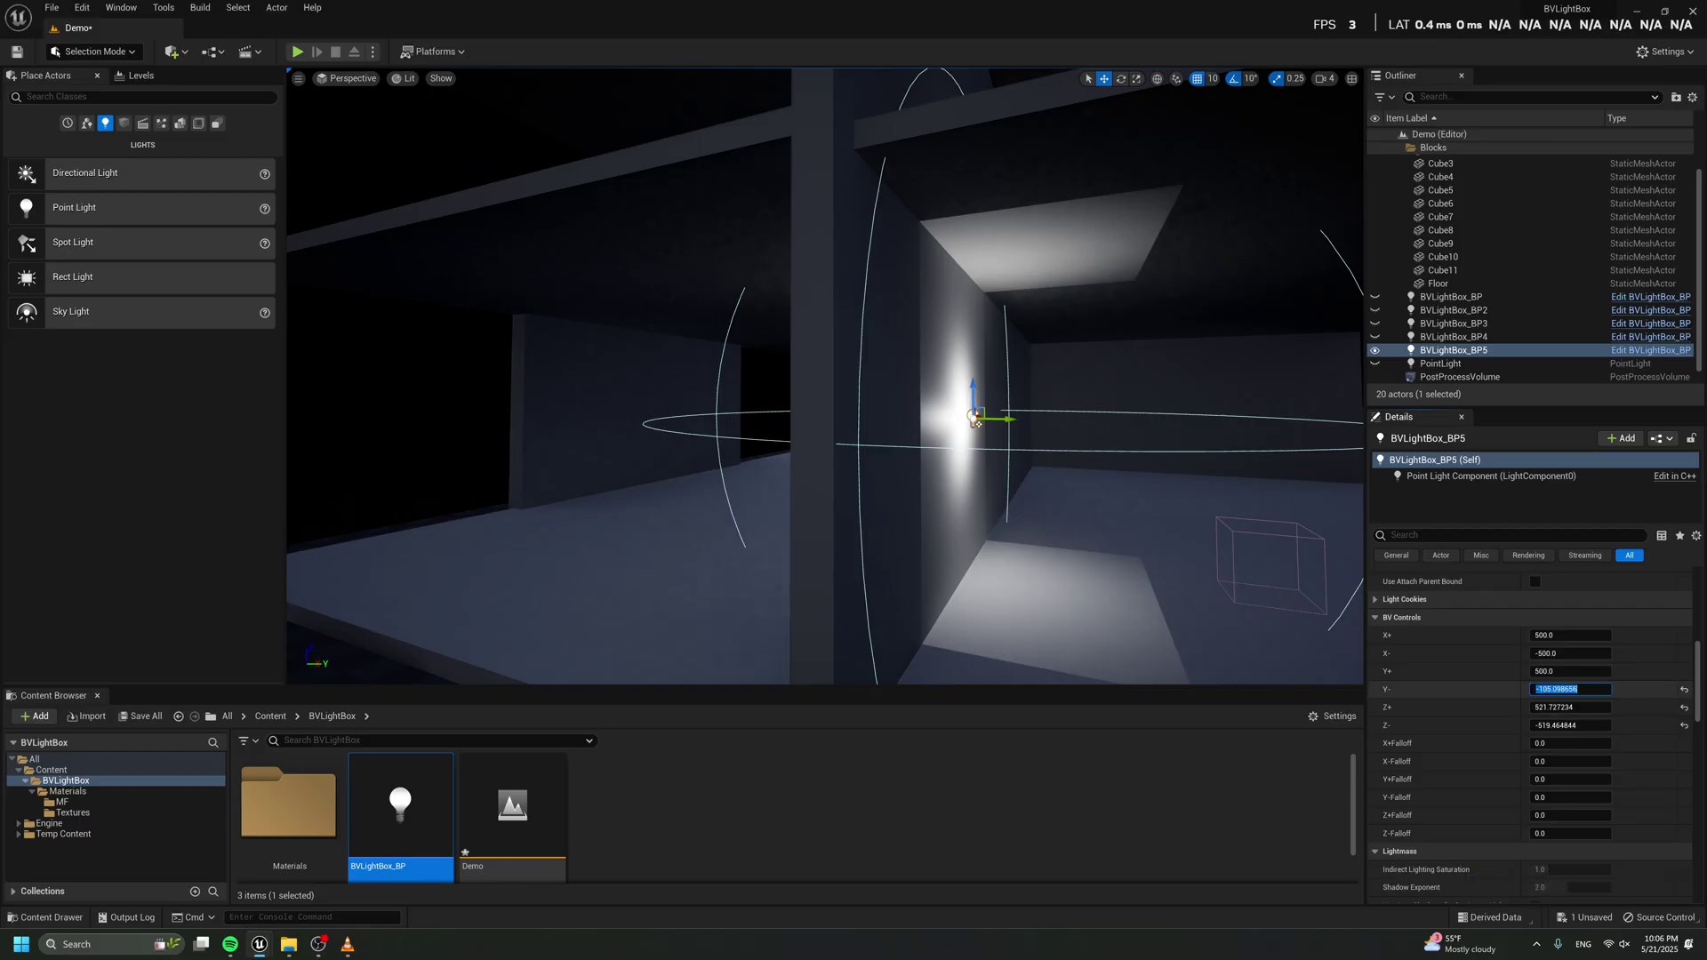
pyautogui.write('-10')
pyautogui.press('Return')
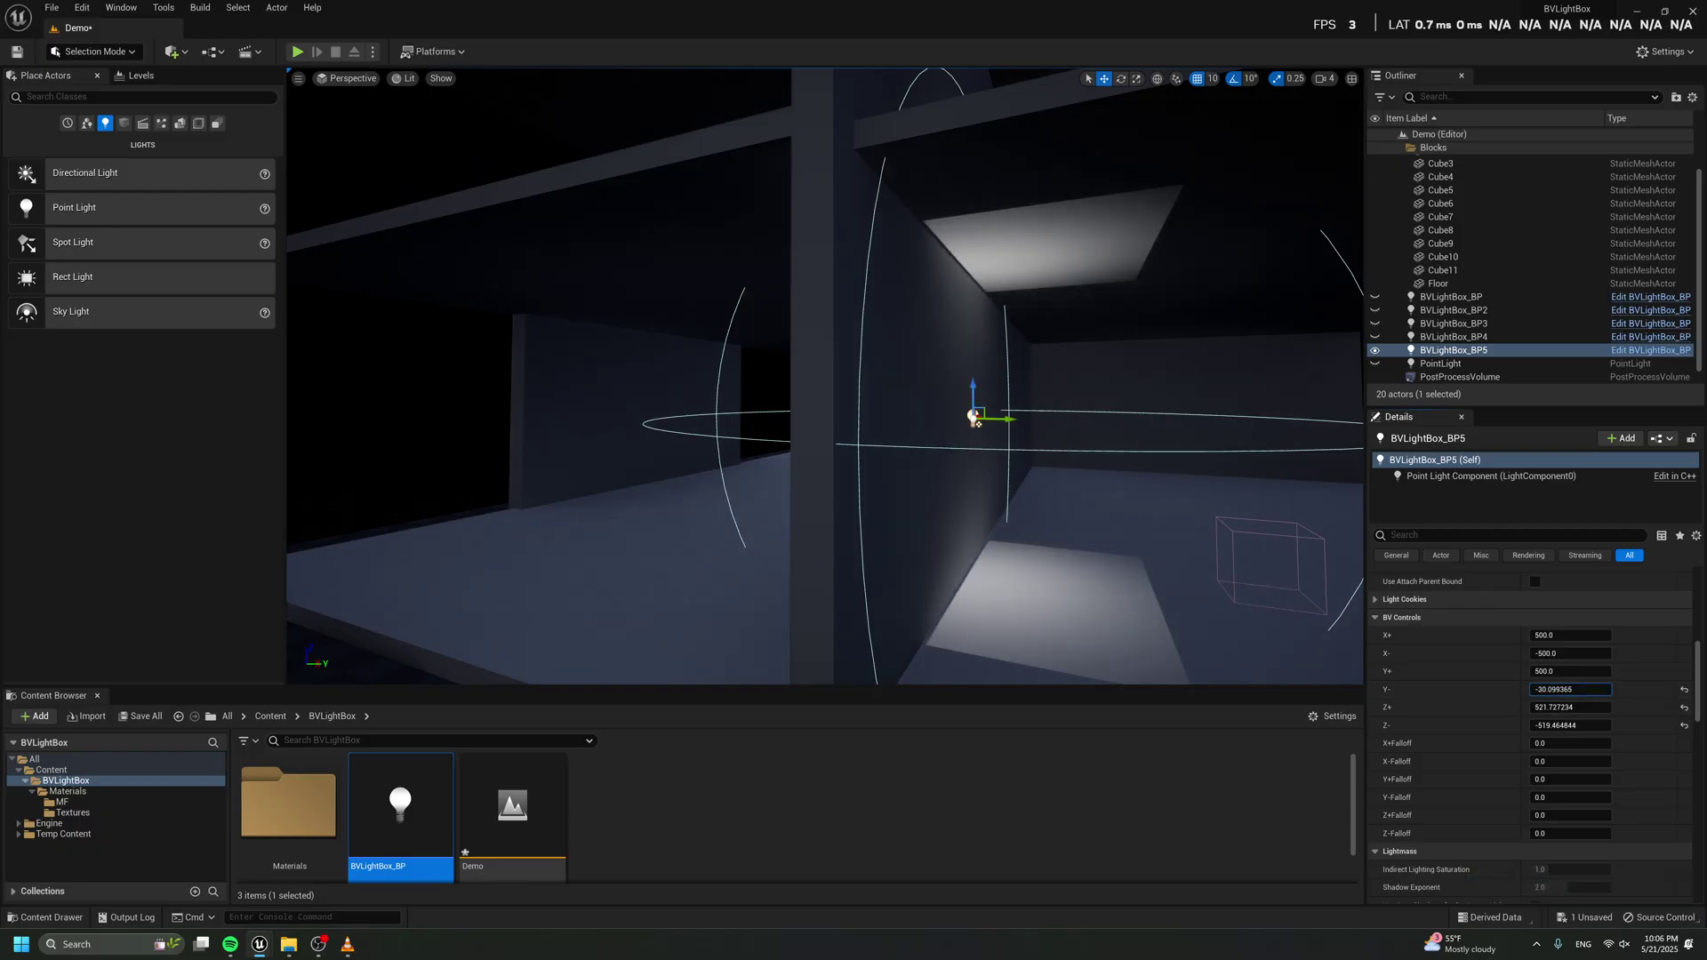
pyautogui.moveTo(1569, 689); pyautogui.dragTo(1555, 689)
pyautogui.moveTo(1130, 618)
pyautogui.mouseDown(button='right')
pyautogui.moveTo(1049, 614)
pyautogui.moveTo(1130, 618)
pyautogui.mouseUp(button='right')
pyautogui.moveTo(980, 211)
pyautogui.keyDown('alt'); pyautogui.mouseDown()
pyautogui.moveTo(836, 231)
pyautogui.moveTo(980, 211)
pyautogui.mouseUp(); pyautogui.keyUp('alt')
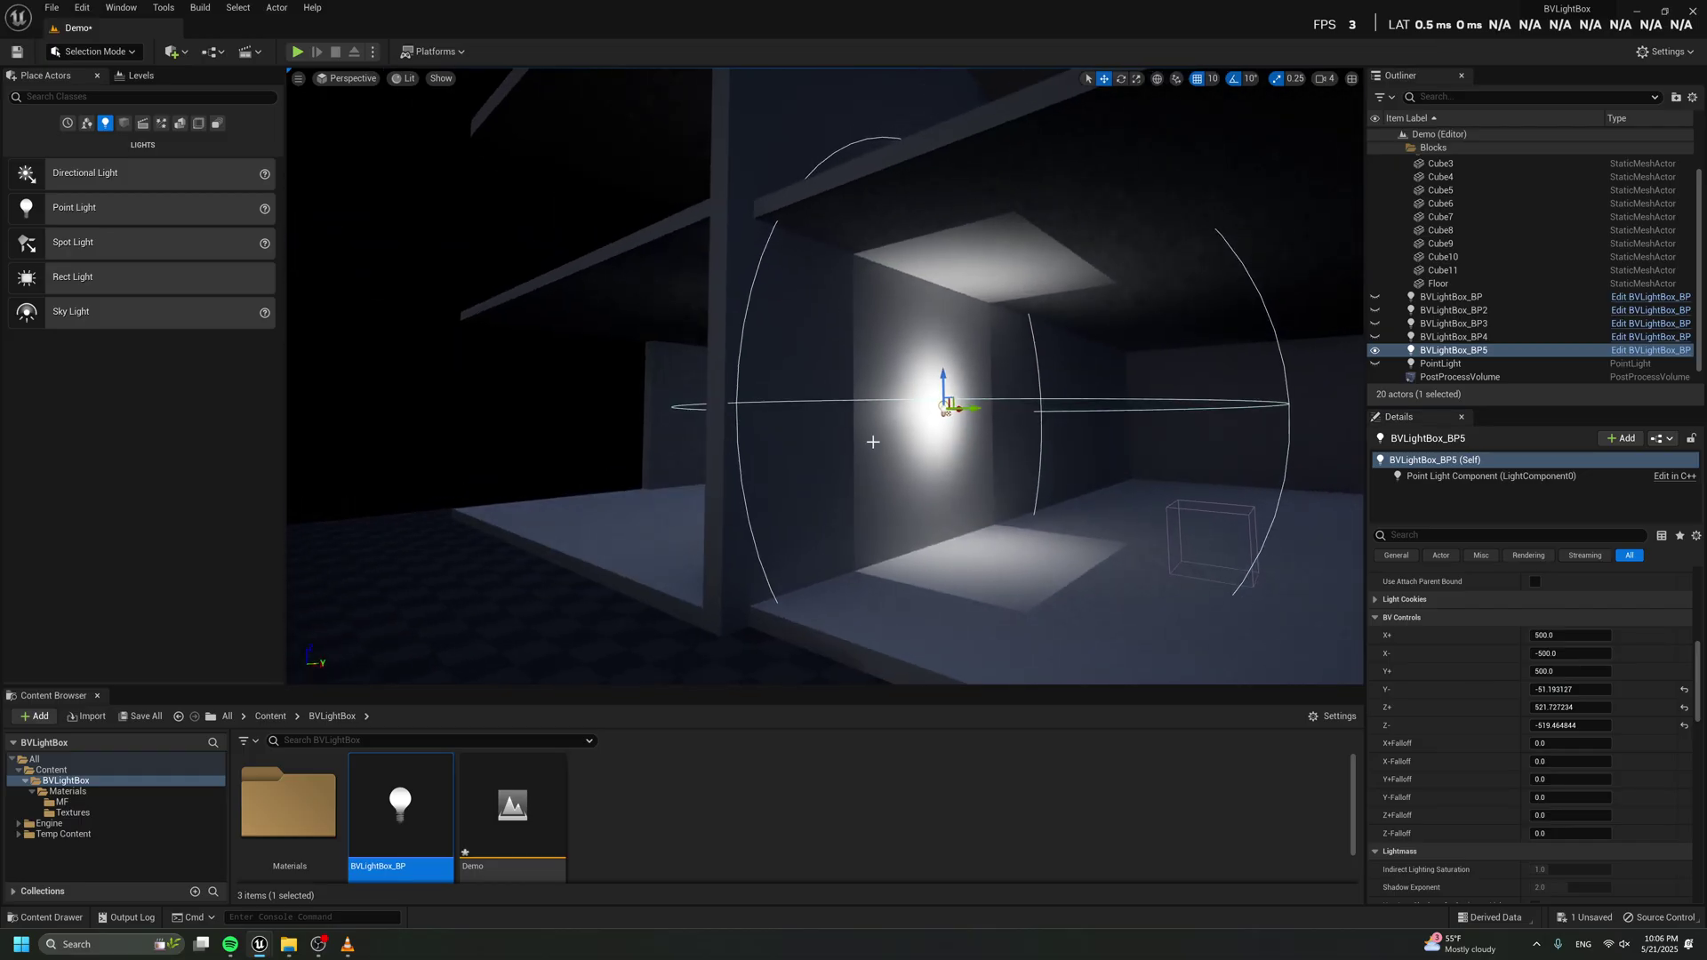